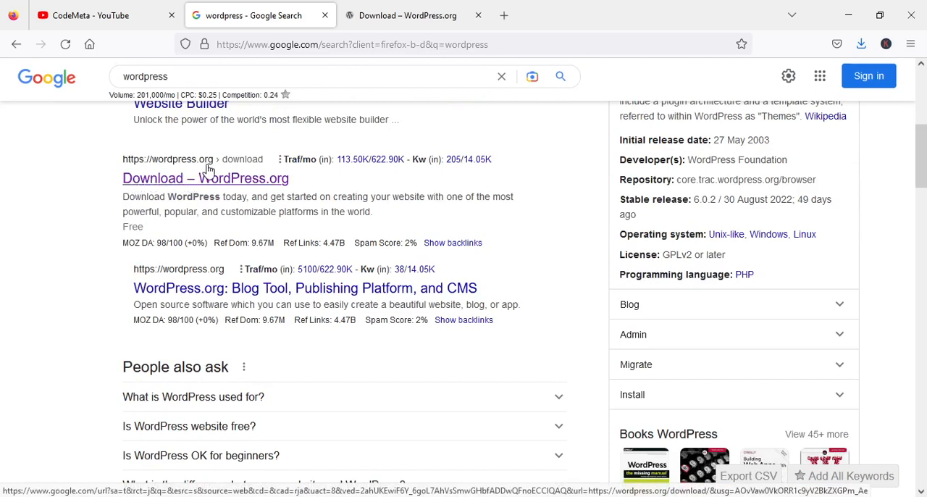
# - Examine the recommended PHP and MySQL or MariaDB versions on the WordPress.org download page
pyautogui.click(399, 14)
pyautogui.scroll(3, 645, 124)
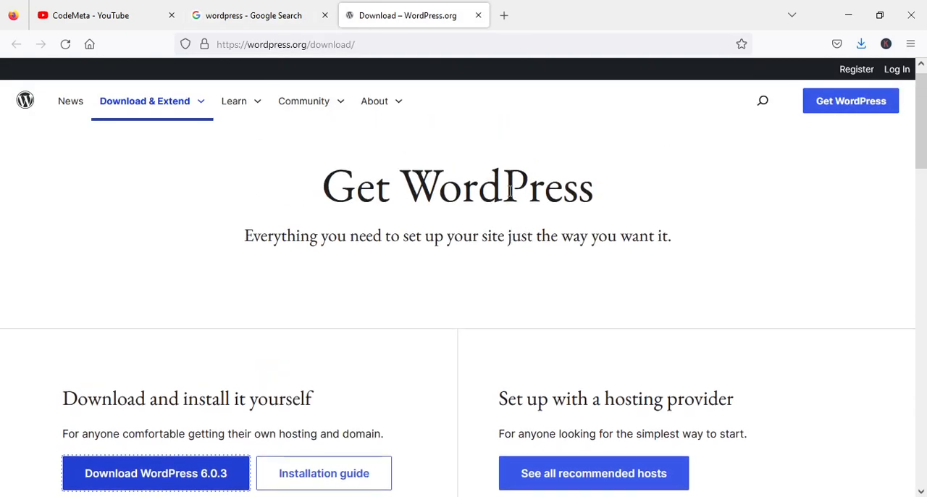
pyautogui.scroll(-3, 371, 194)
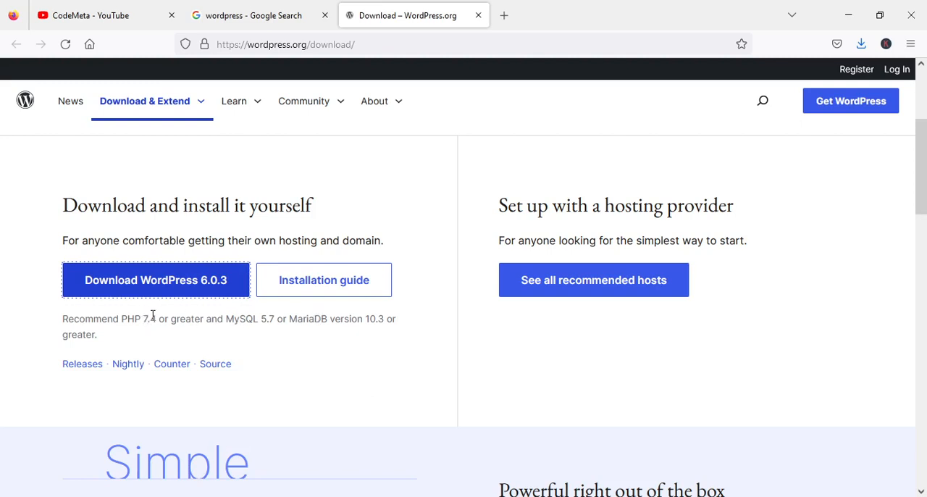
pyautogui.moveTo(157, 321); pyautogui.dragTo(128, 319)
pyautogui.moveTo(226, 319); pyautogui.dragTo(324, 320)
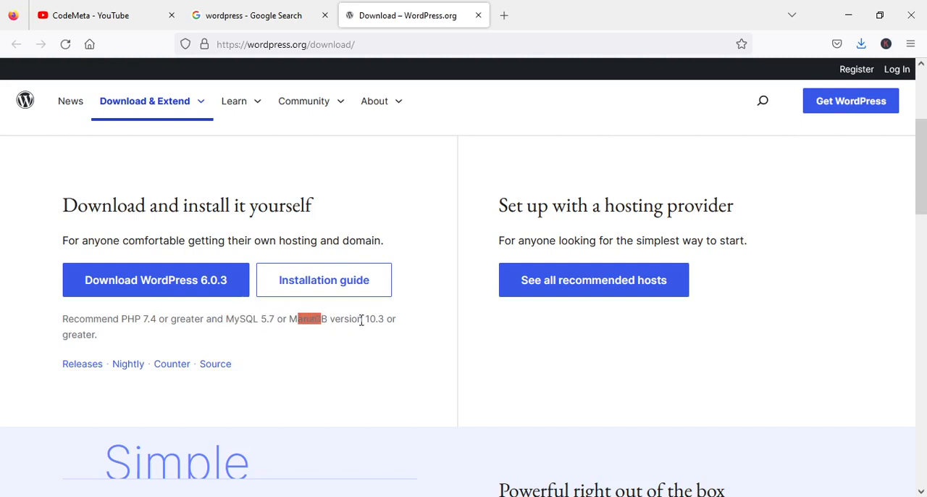
pyautogui.click(296, 324)
pyautogui.moveTo(225, 319); pyautogui.dragTo(329, 319)
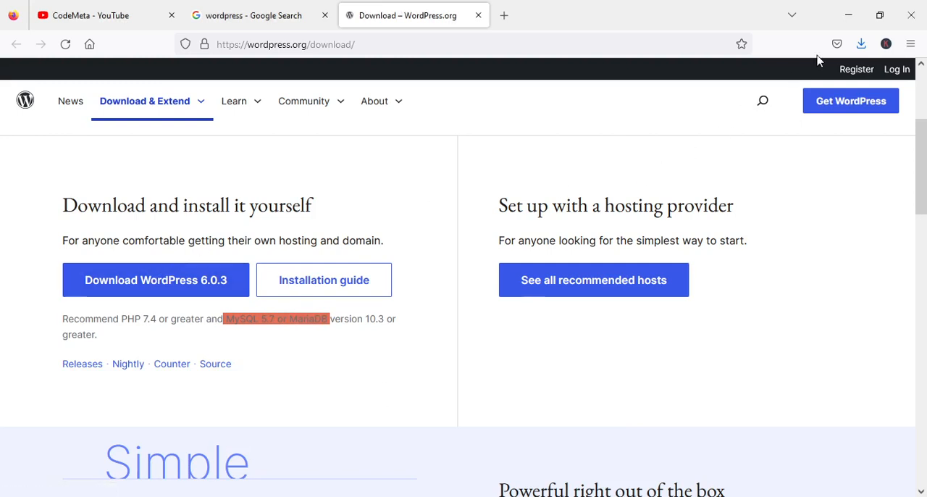
# - Switch to File Explorer and extract the wordpress-6.0.3 archive in xampp\htdocs into a folder of the same name
pyautogui.click(861, 44)
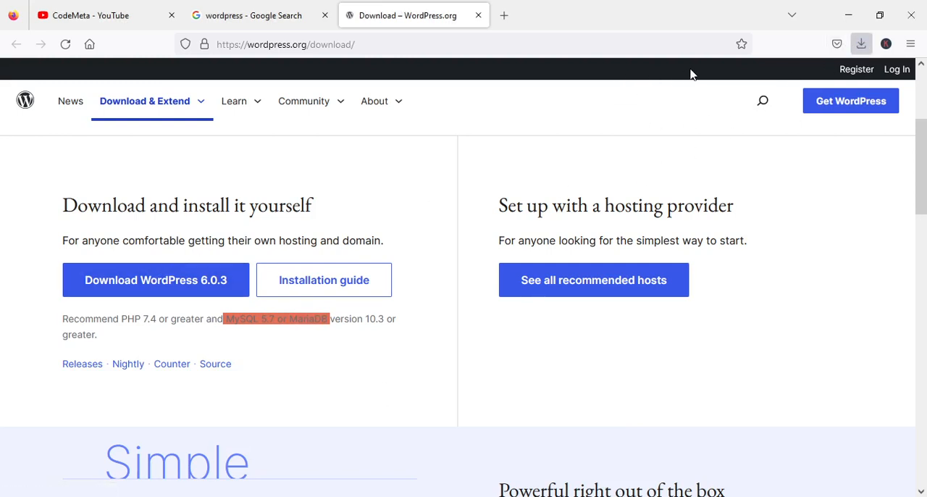
pyautogui.click(693, 110)
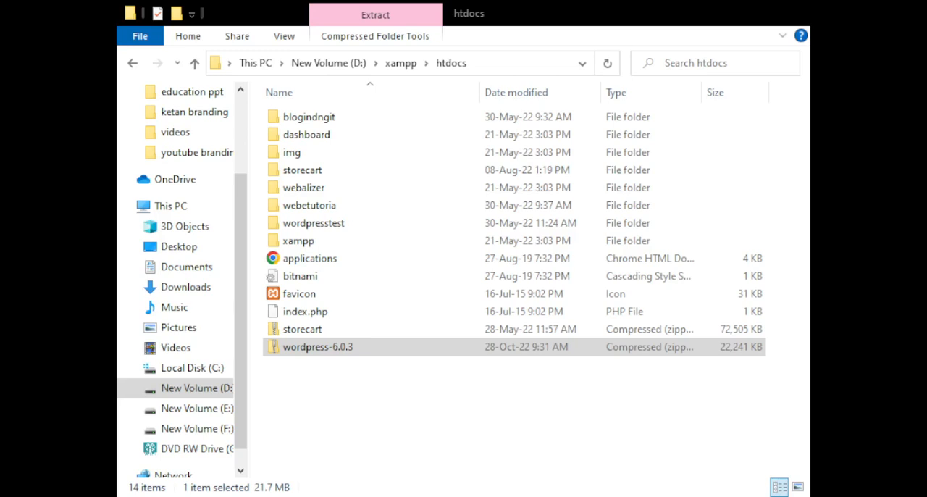
pyautogui.click(221, 479)
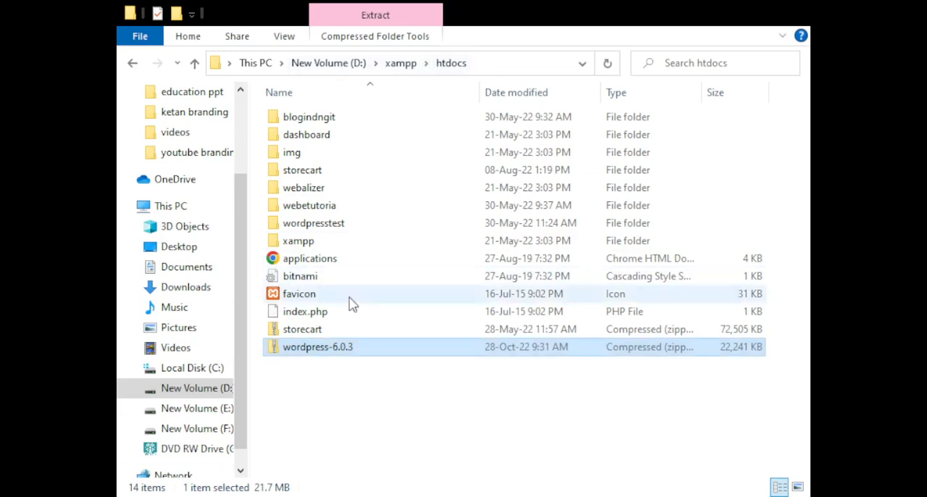
pyautogui.click(320, 385)
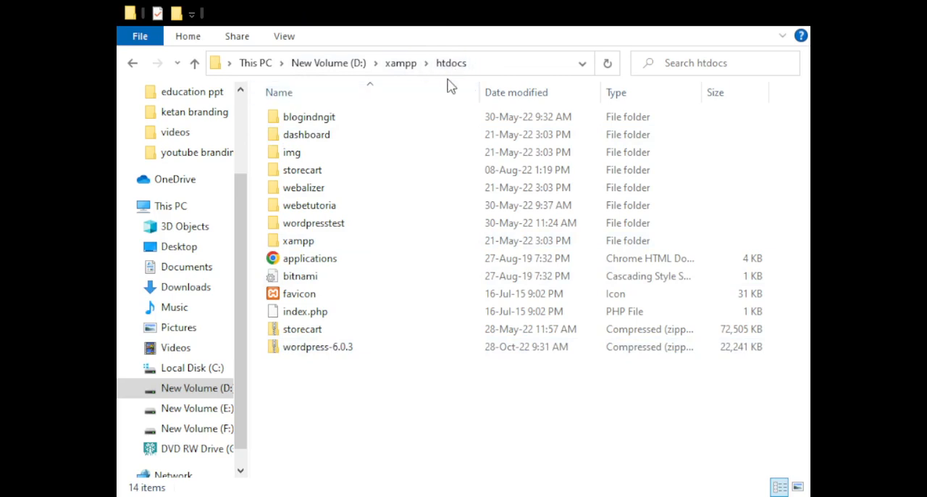
pyautogui.click(294, 357)
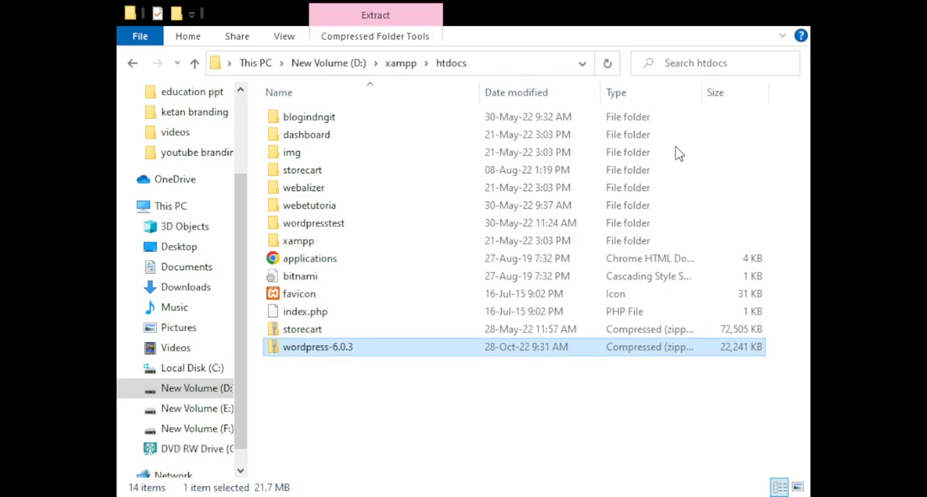
pyautogui.click(623, 224)
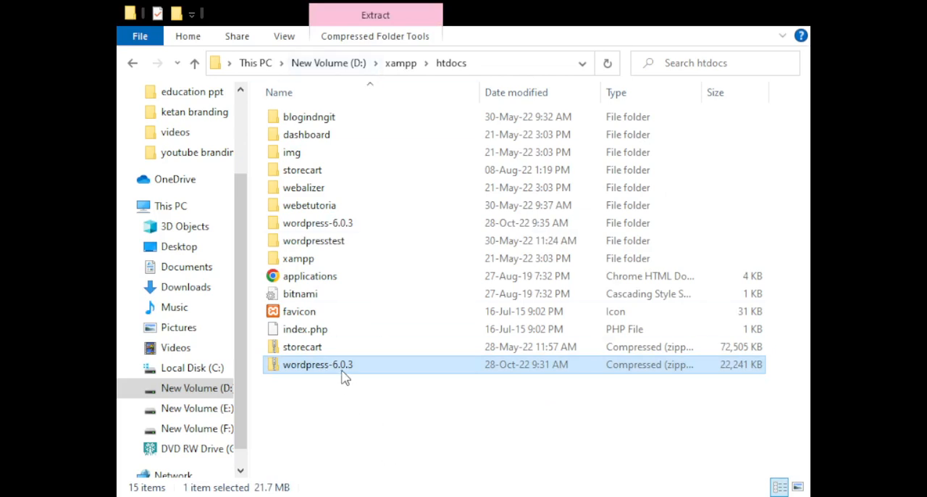
# - Move all files and folders from the inner wordpress folder up into the wordpress-6.0.3 folder
pyautogui.doubleClick(329, 225)
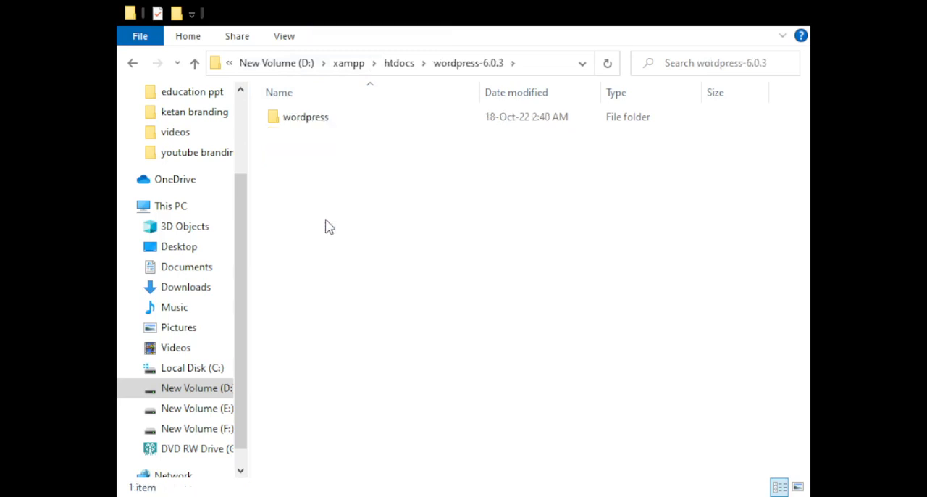
pyautogui.doubleClick(308, 122)
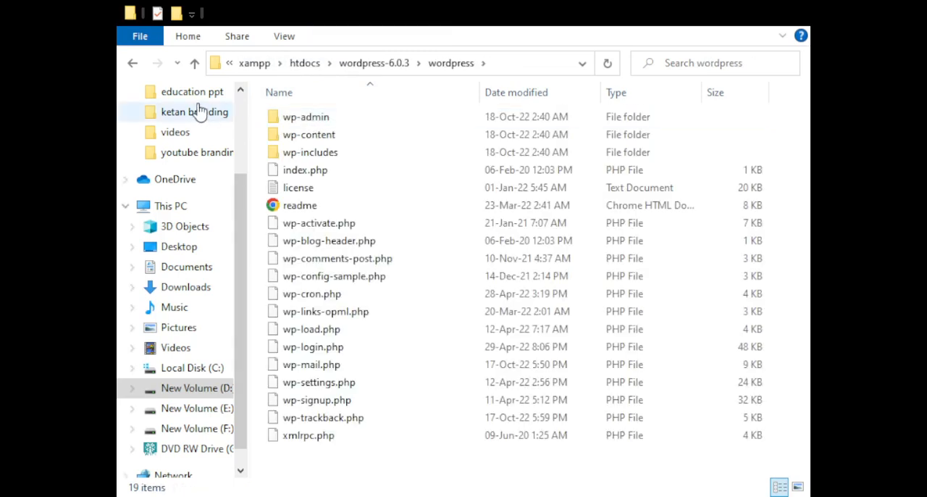
pyautogui.click(356, 174)
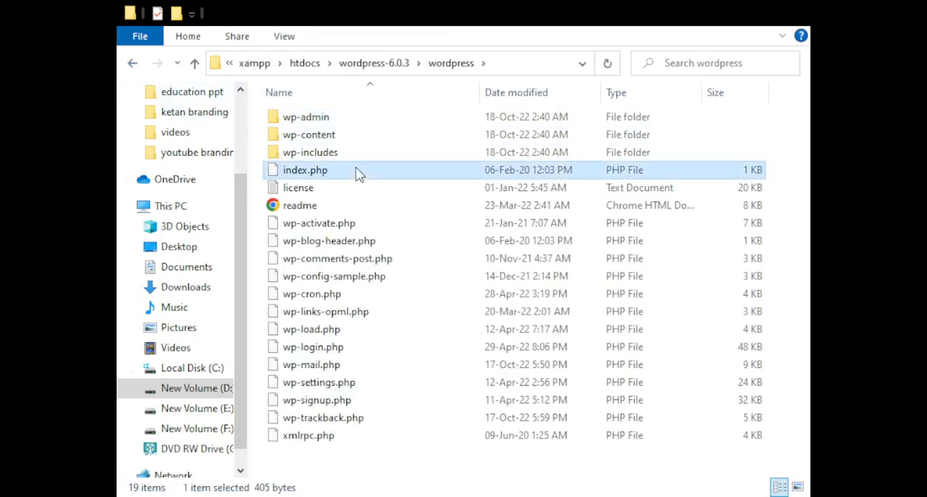
pyautogui.hotkey('ctrl', 'a')
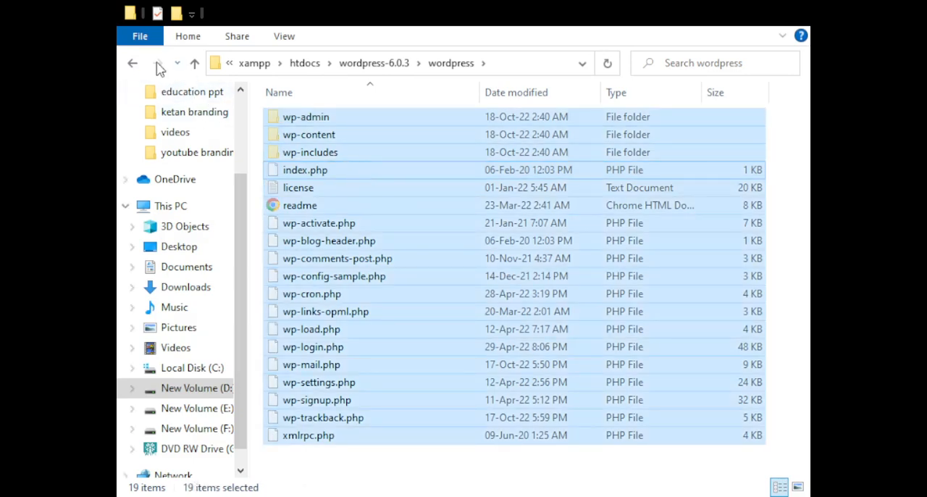
pyautogui.click(135, 64)
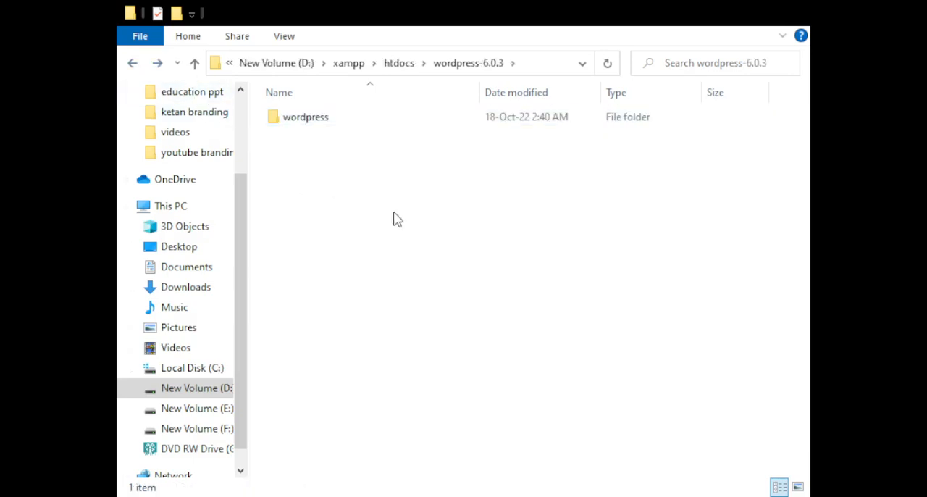
pyautogui.hotkey('ctrl', 'v')
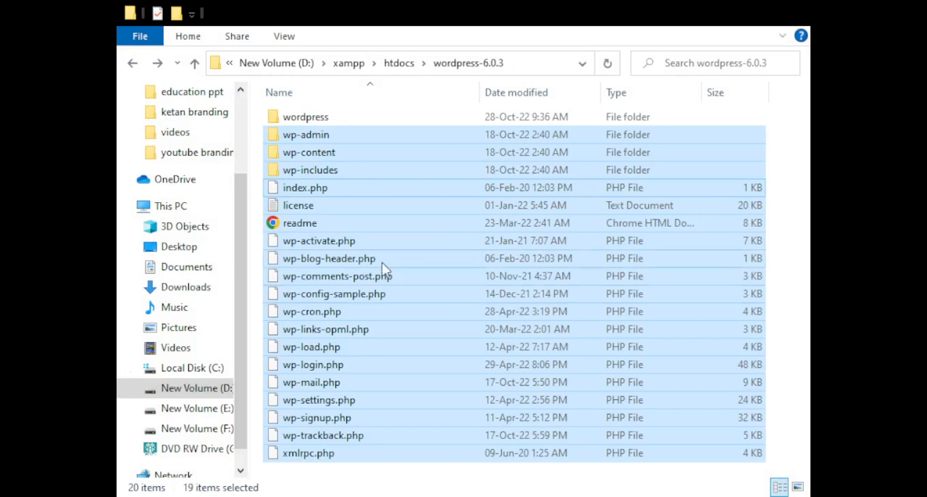
# - Delete the emptied wordpress subfolder and return to the htdocs folder
pyautogui.click(304, 119)
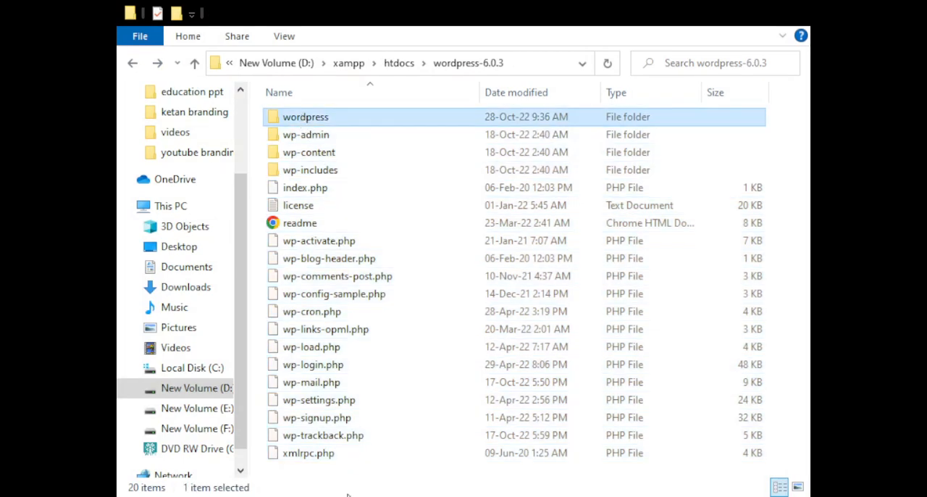
pyautogui.press('Delete')
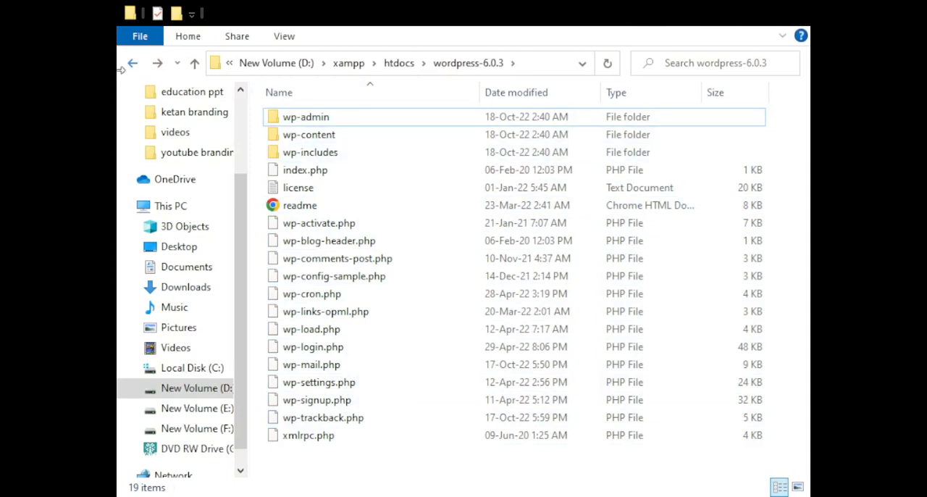
pyautogui.click(135, 64)
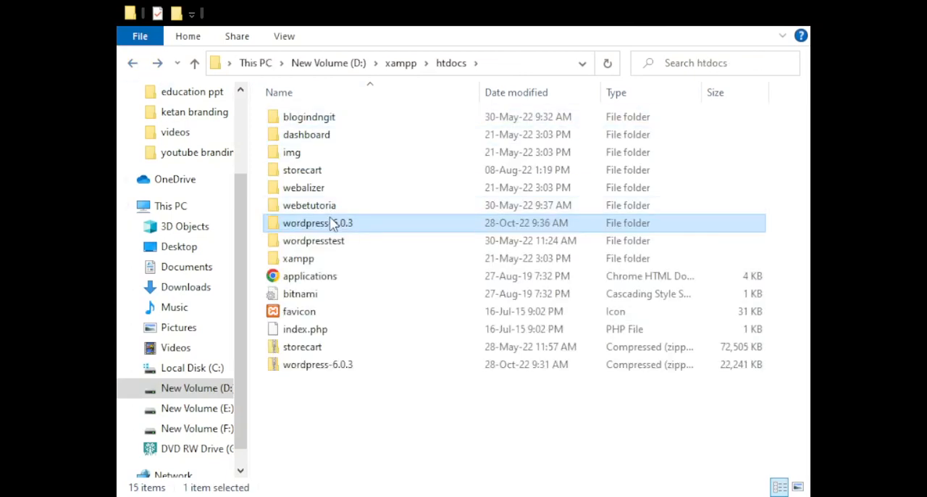
# - Rename the extracted wordpress-6.0.3 folder to codemetawptesting
pyautogui.press('F2')
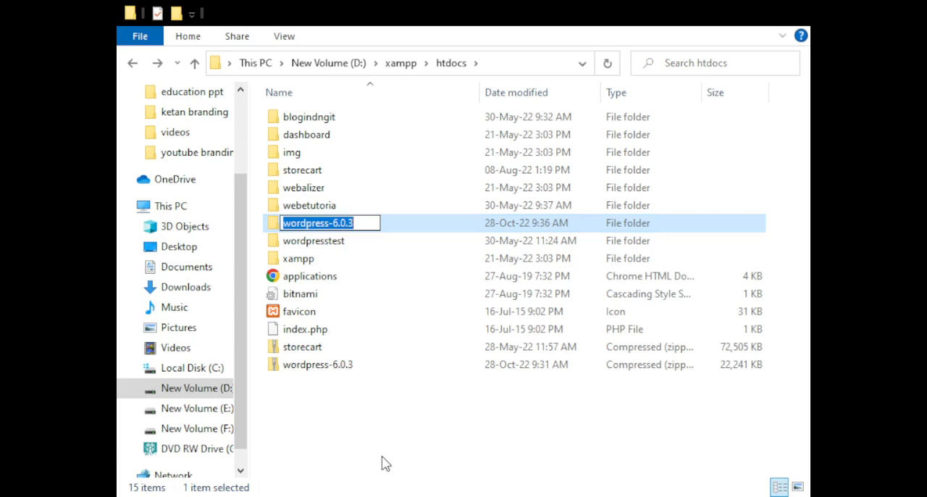
pyautogui.write('code')
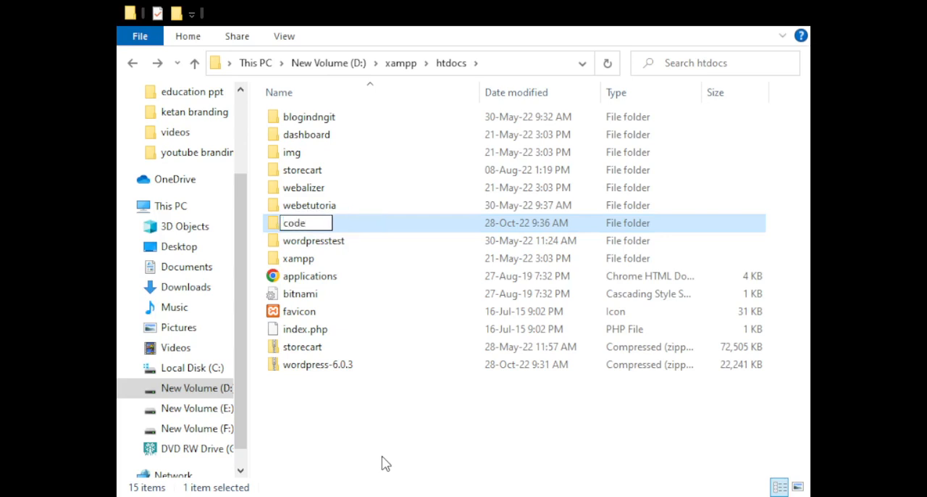
pyautogui.write('metaw')
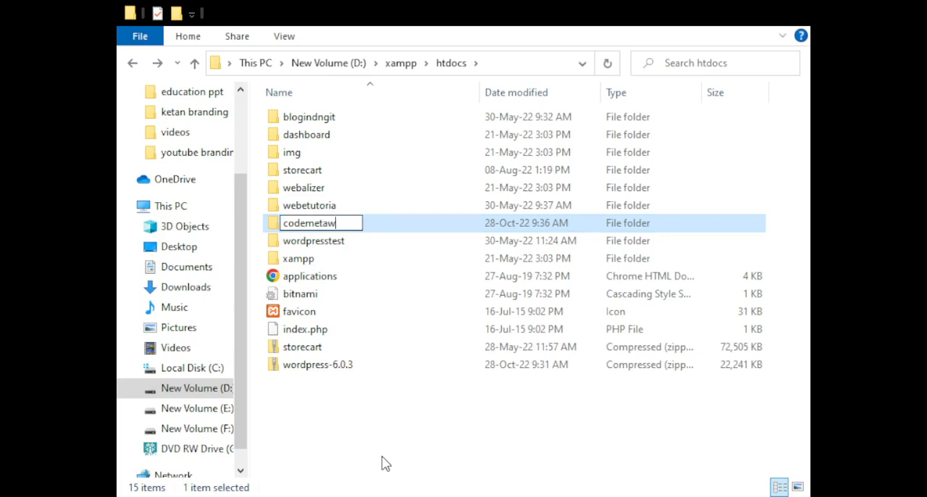
pyautogui.write('ptesting')
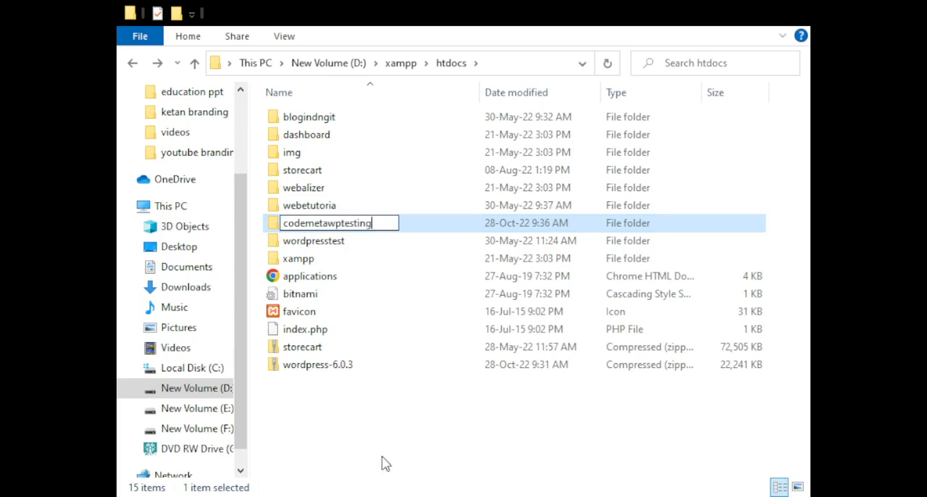
pyautogui.hotkey('ctrl', 'a')
pyautogui.hotkey('ctrl', 'c')
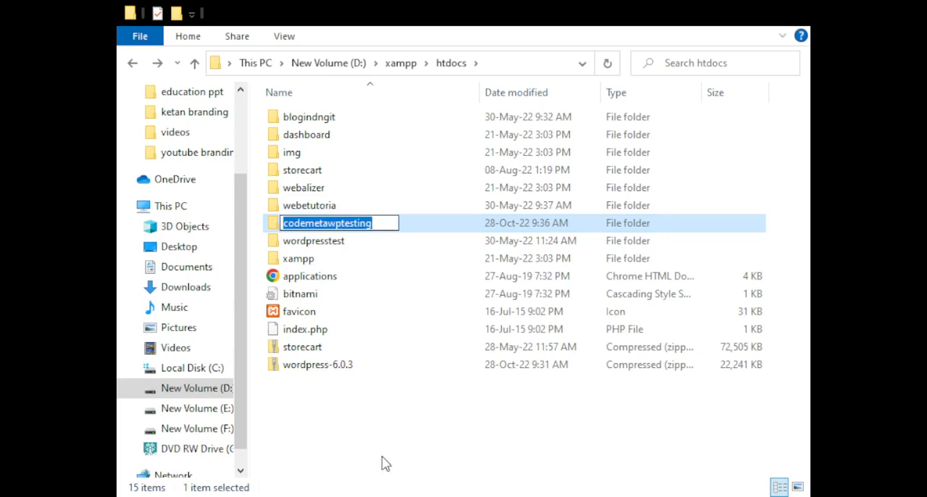
pyautogui.click(354, 449)
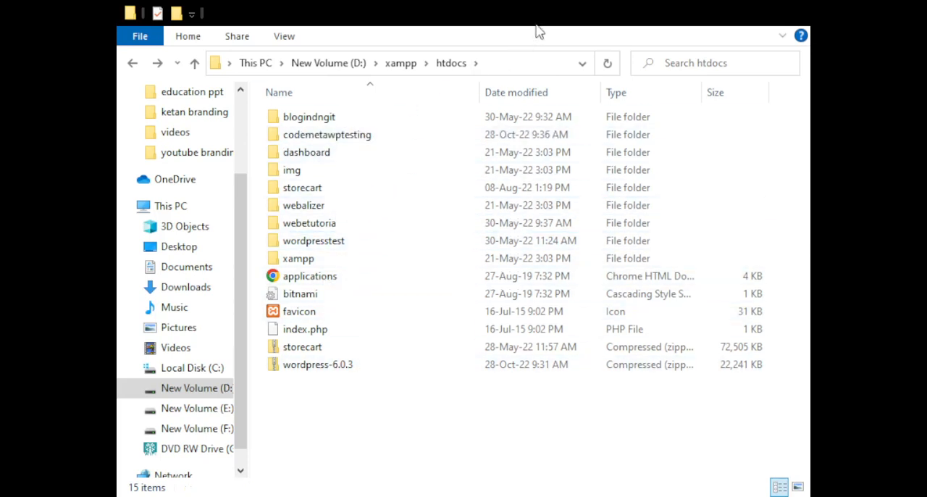
# - Examine the WordPress files in the codemetawptesting folder, including the contents of wp-content
pyautogui.doubleClick(316, 136)
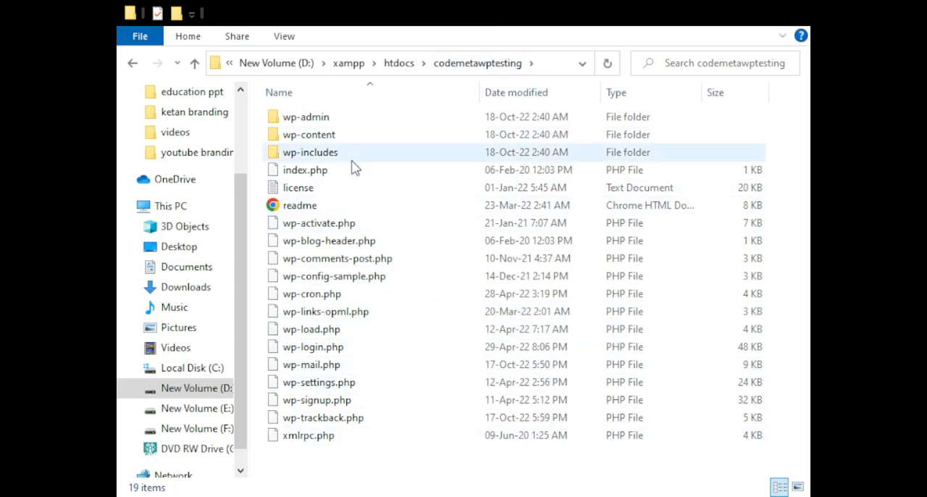
pyautogui.click(308, 119)
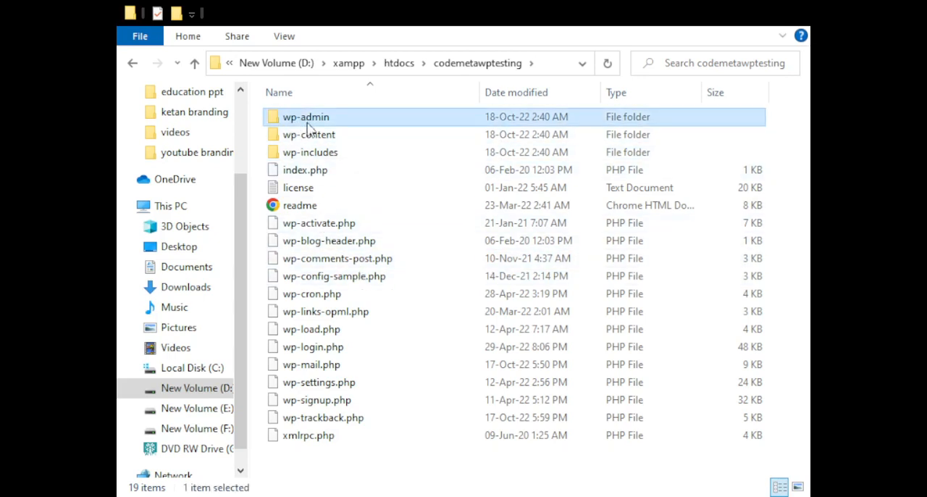
pyautogui.click(319, 136)
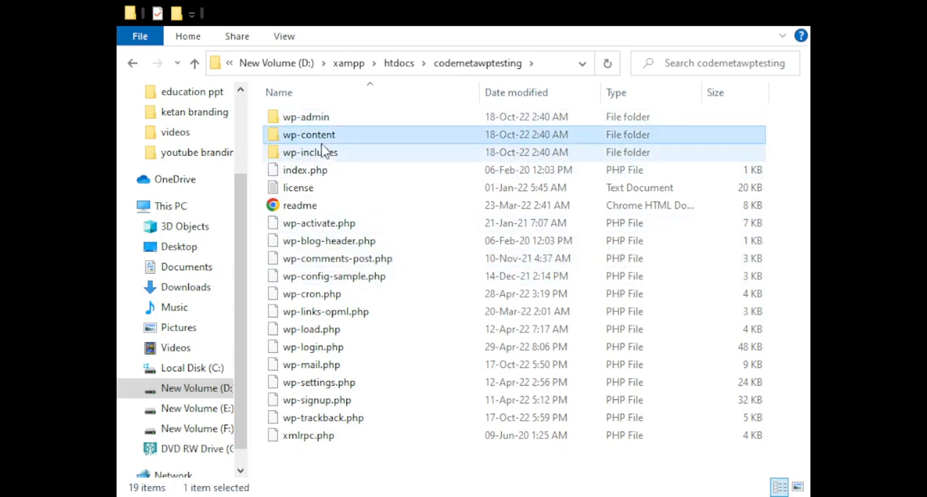
pyautogui.click(321, 157)
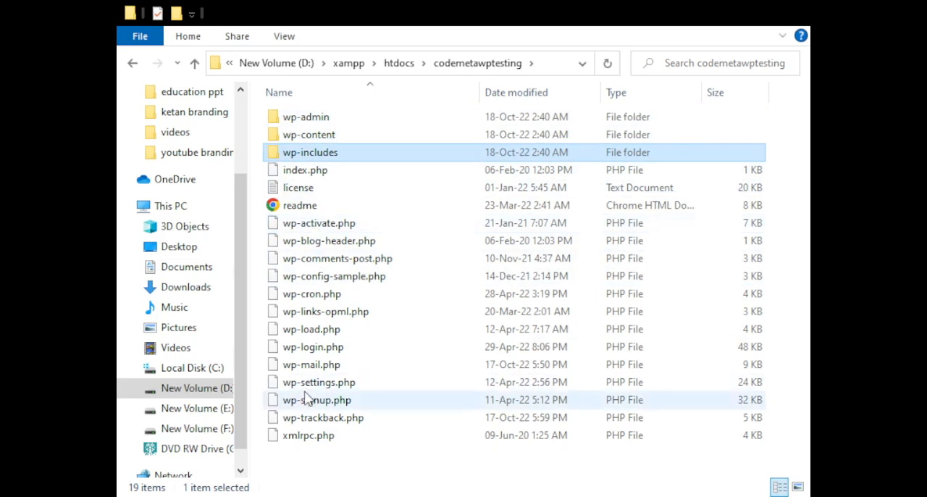
pyautogui.click(302, 461)
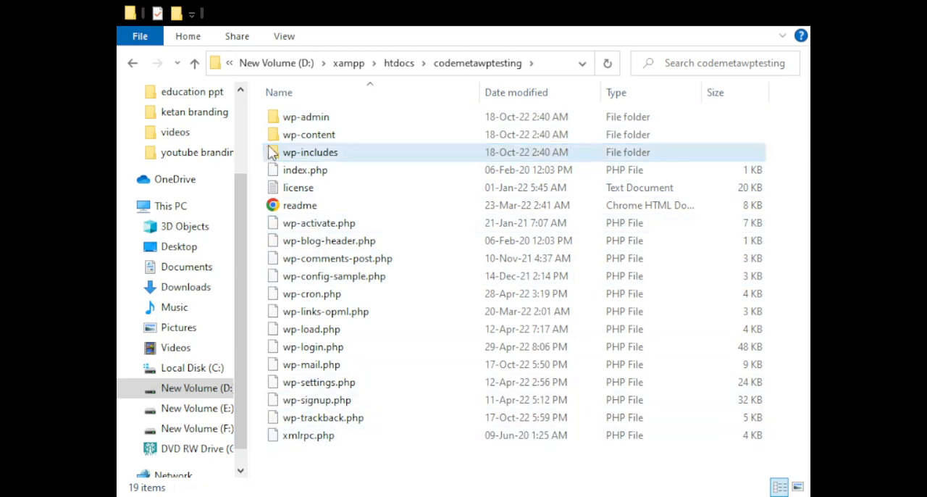
pyautogui.doubleClick(289, 135)
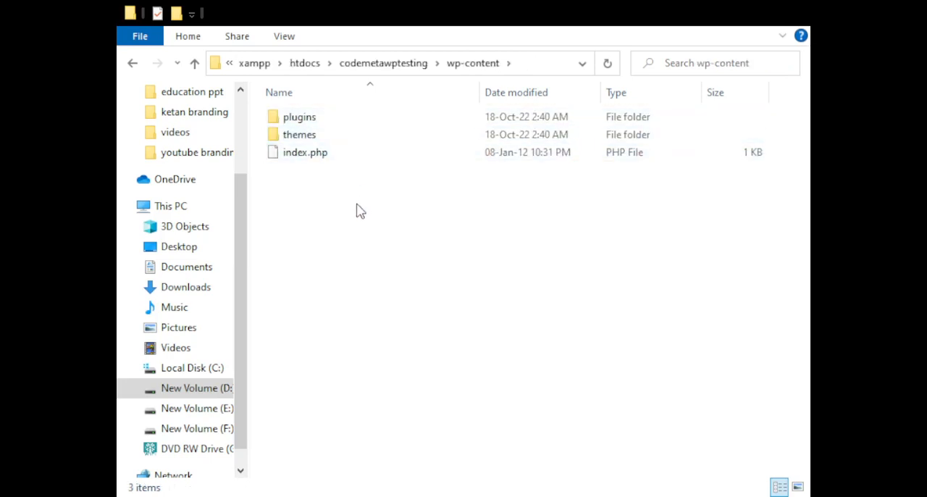
pyautogui.click(132, 64)
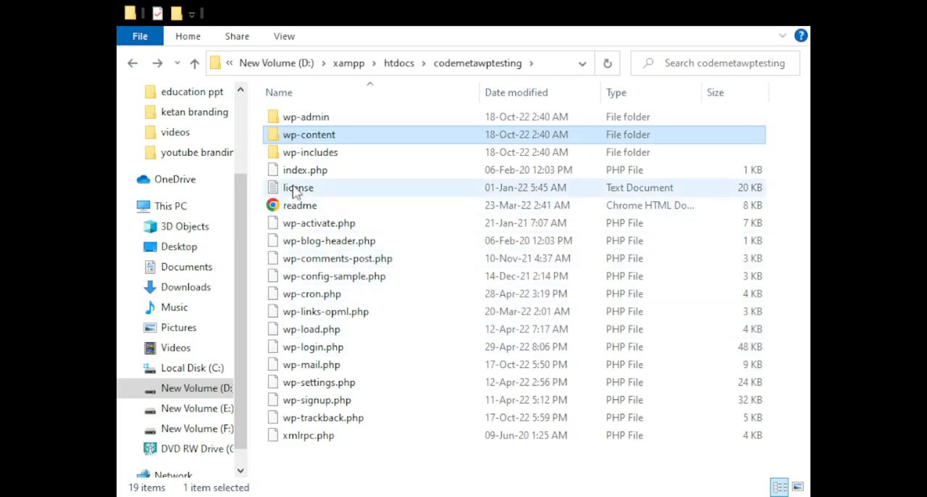
pyautogui.click(310, 284)
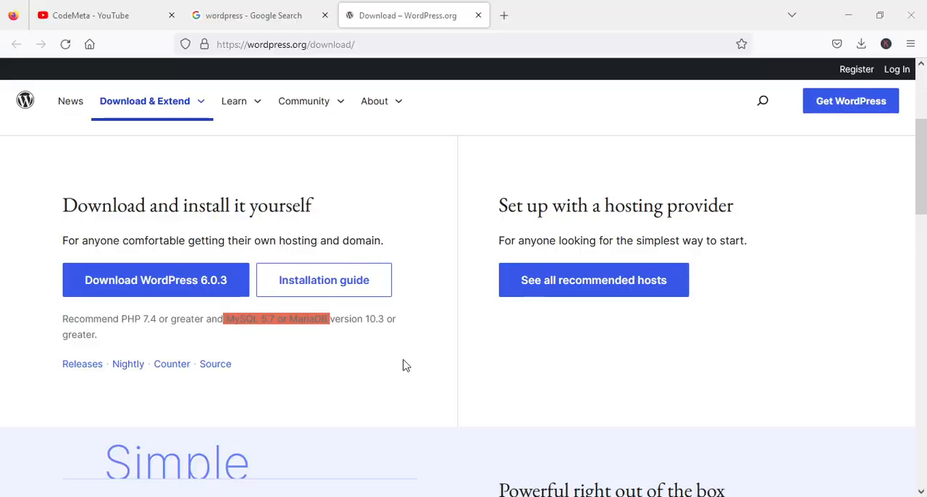
# - Open localhost/codemetawptesting in a new browser tab and retry loading the page
pyautogui.click(503, 15)
pyautogui.write('lo')
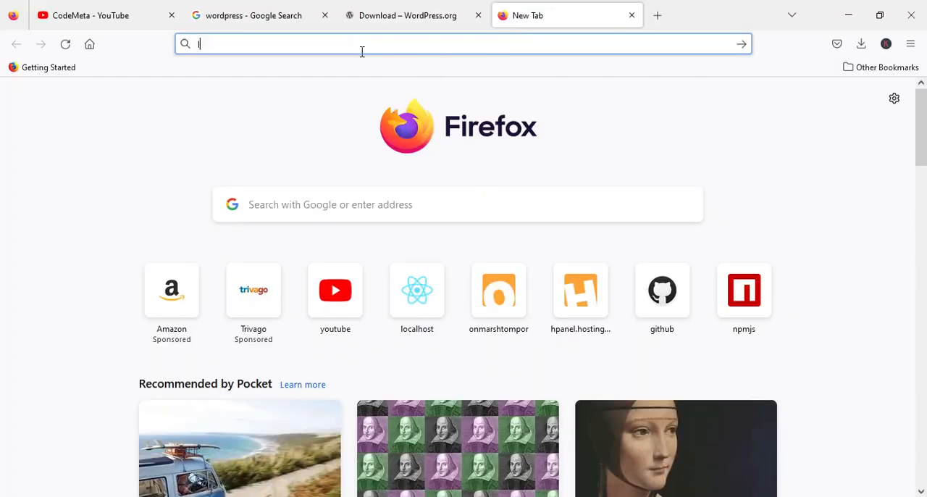
pyautogui.press('End')
pyautogui.press('BackSpace')
pyautogui.press('BackSpace')
pyautogui.press('BackSpace')
pyautogui.press('BackSpace')
pyautogui.press('BackSpace')
pyautogui.press('BackSpace')
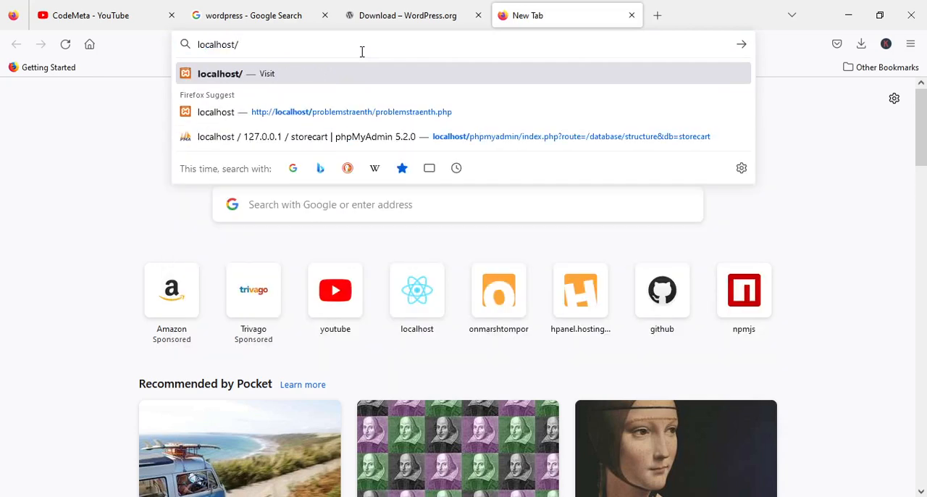
pyautogui.hotkey('ctrl', 'v')
pyautogui.press('Return')
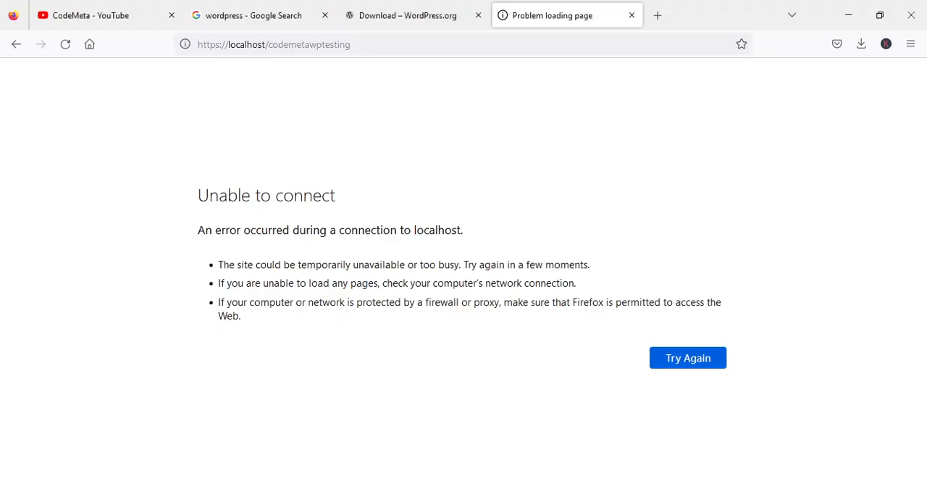
pyautogui.click(693, 359)
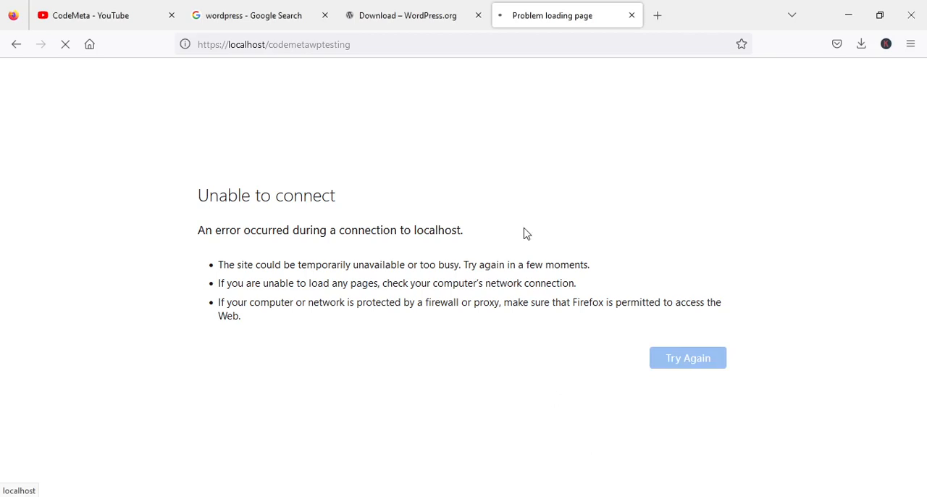
# - Open localhost/phpmyadmin in another new browser tab
pyautogui.click(658, 15)
pyautogui.write('lo')
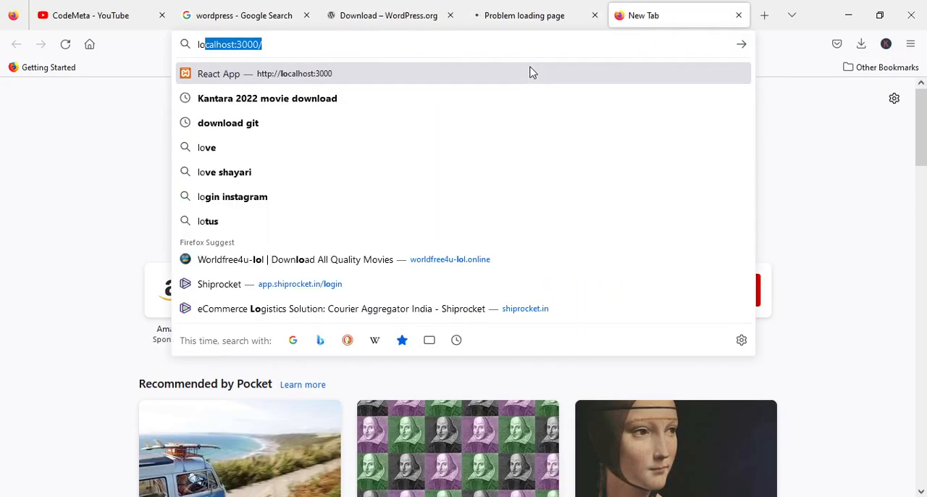
pyautogui.press('Right')
pyautogui.press('BackSpace')
pyautogui.press('BackSpace')
pyautogui.press('BackSpace')
pyautogui.press('BackSpace')
pyautogui.press('BackSpace')
pyautogui.press('BackSpace')
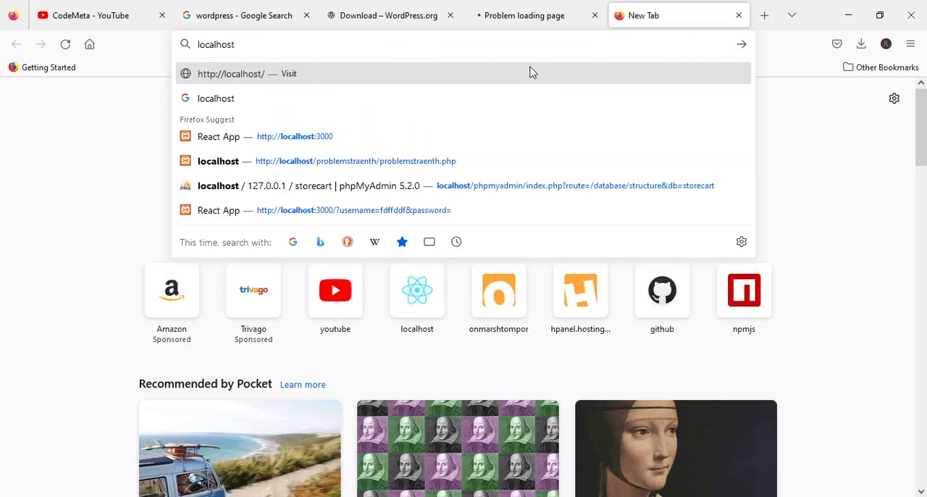
pyautogui.write('/phpm')
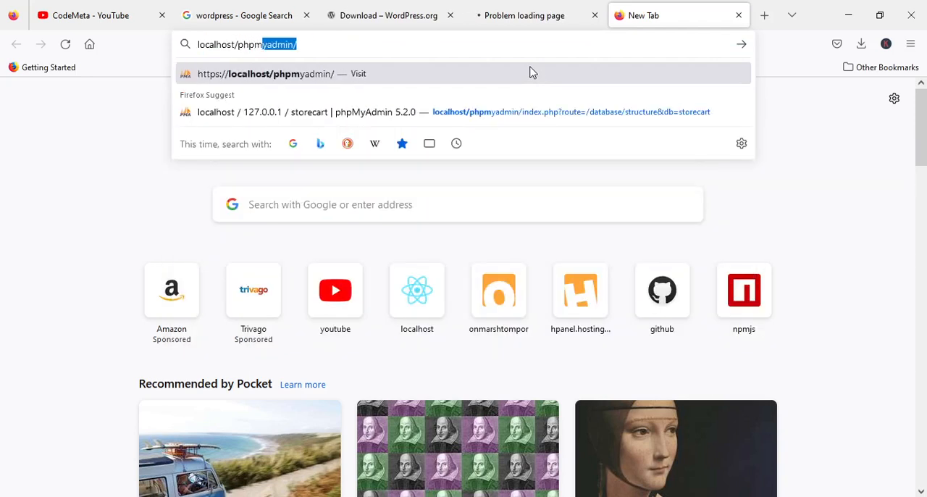
pyautogui.write('yadmin')
pyautogui.press('Return')
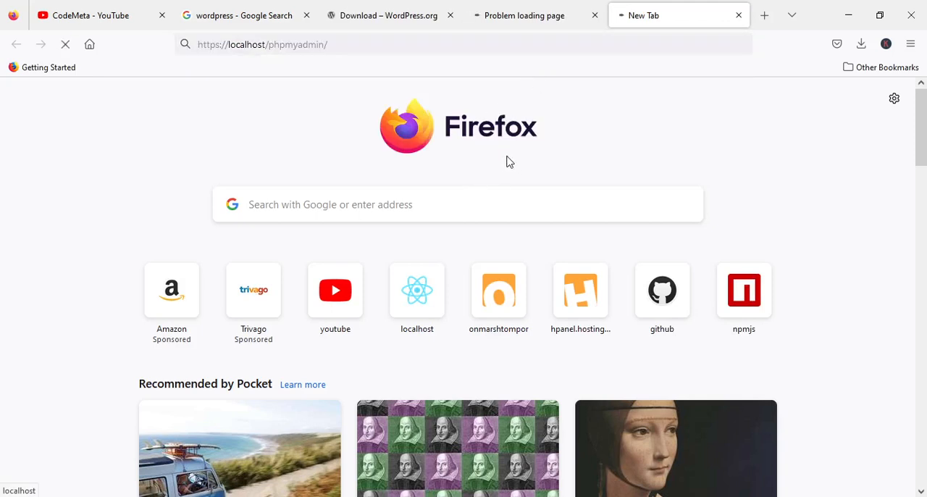
# - Start the WordPress setup in English (United States) and proceed to the database connection form
pyautogui.click(534, 17)
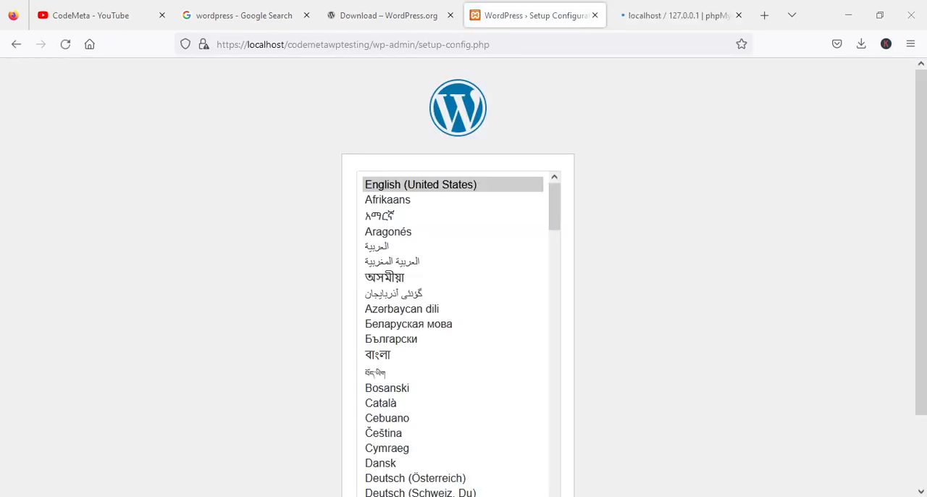
pyautogui.scroll(-2, 670, 272)
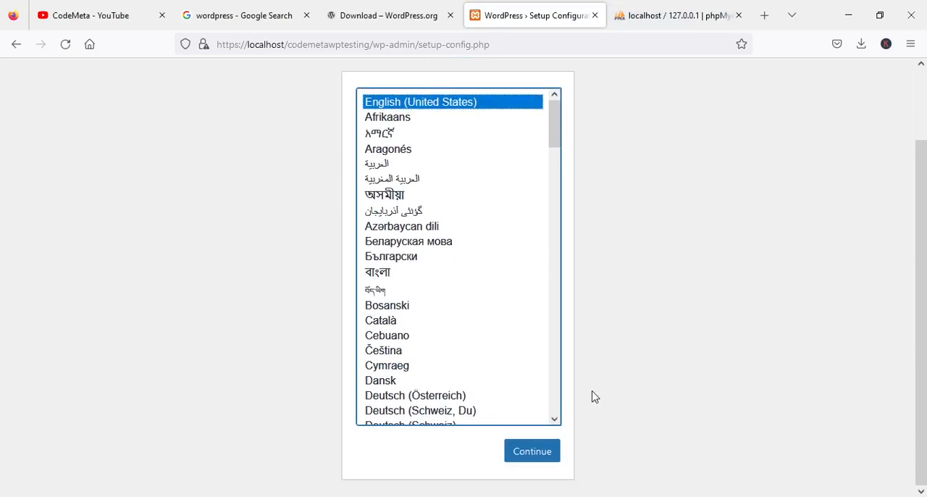
pyautogui.click(532, 452)
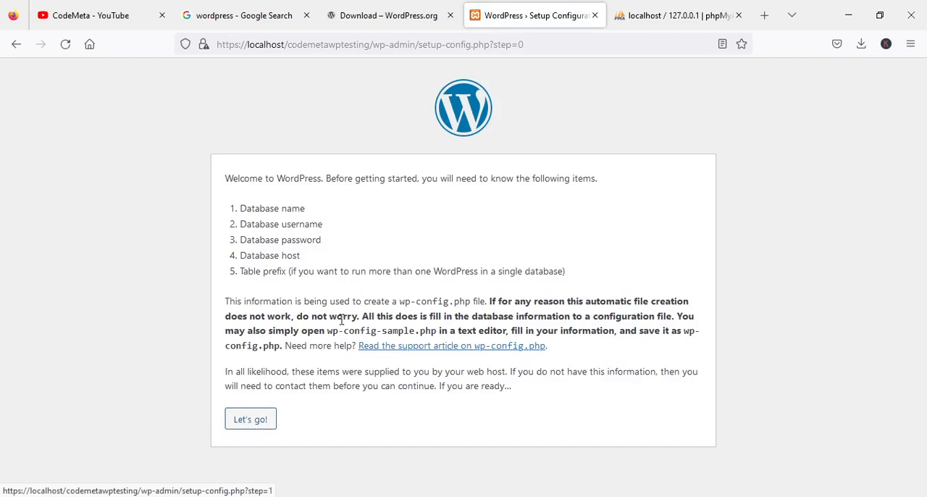
pyautogui.moveTo(399, 299); pyautogui.dragTo(475, 299)
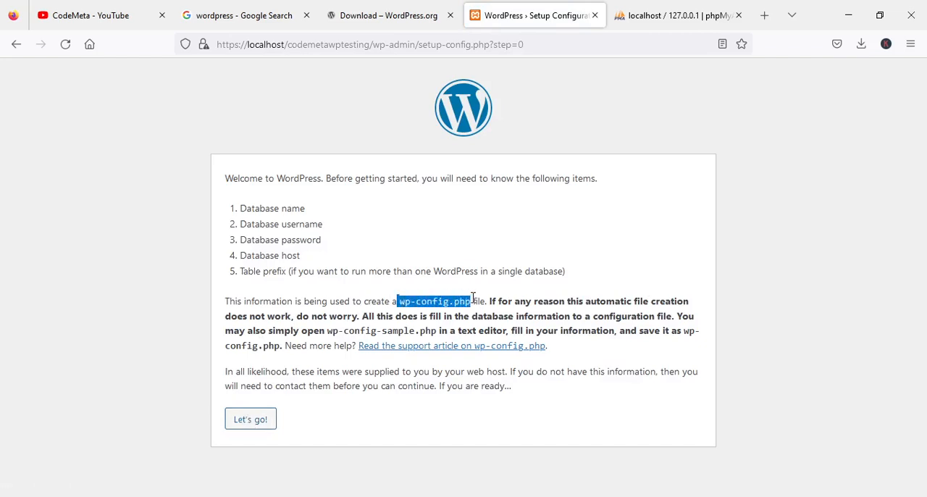
pyautogui.click(250, 424)
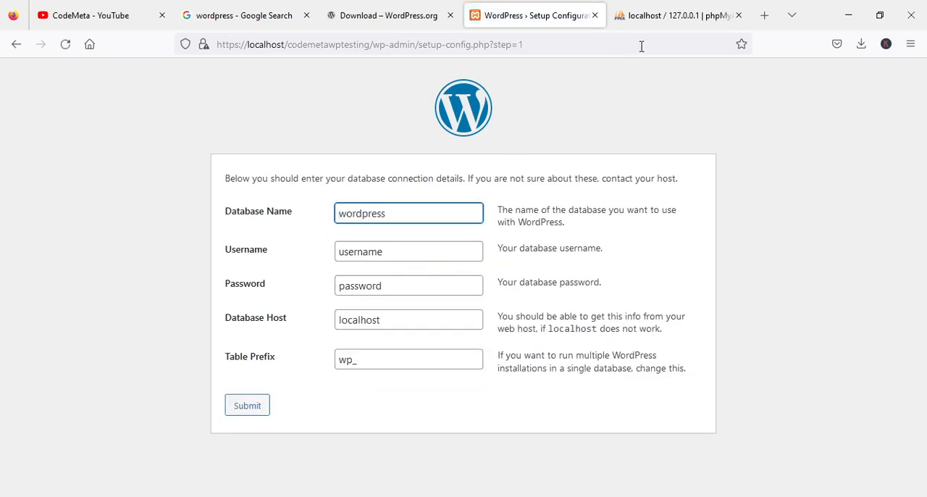
# - Create a database named codemetawptesting in phpMyAdmin with the utf8mb4_general_ci collation
pyautogui.click(671, 17)
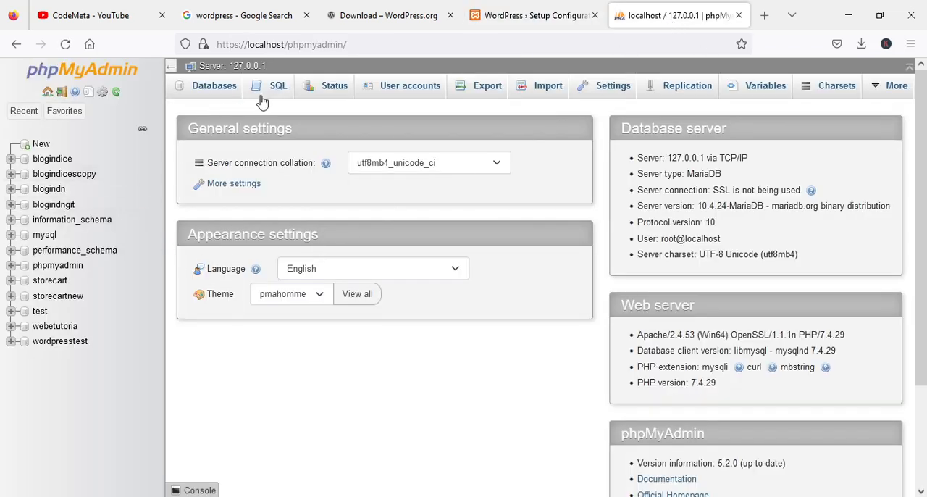
pyautogui.click(202, 97)
pyautogui.click(237, 201)
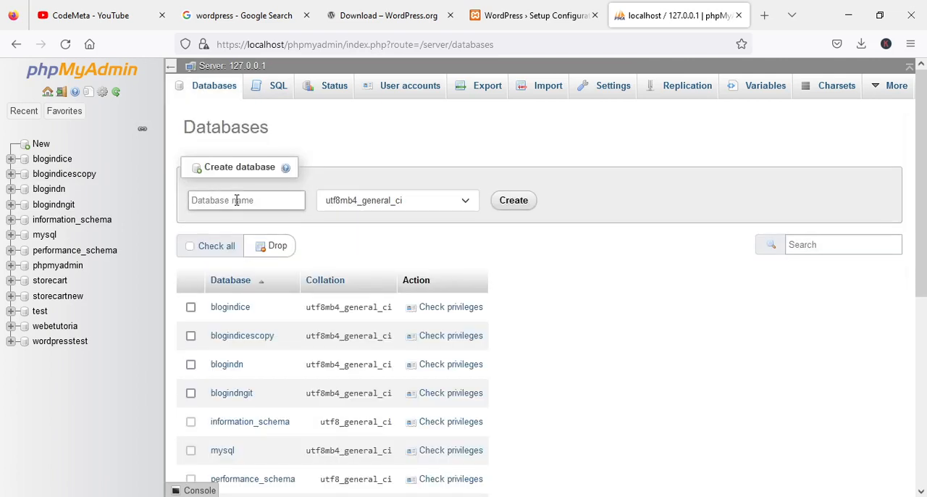
pyautogui.hotkey('ctrl', 'v')
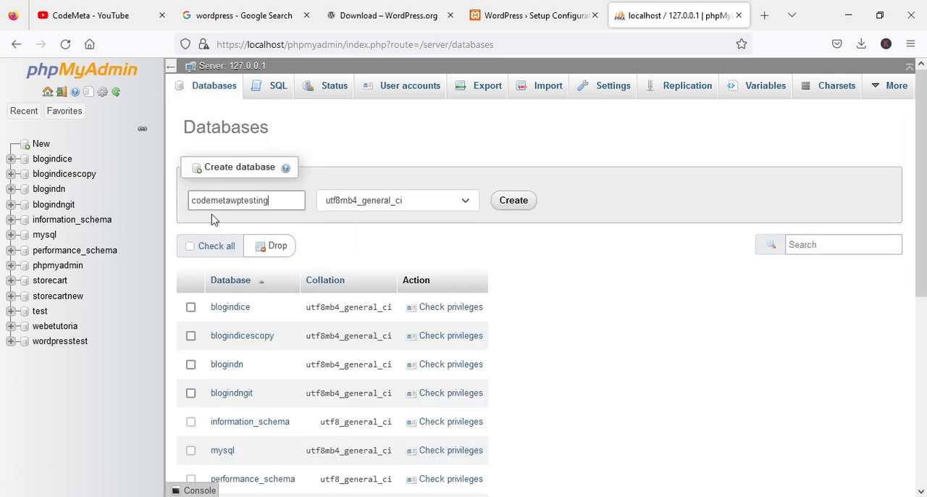
pyautogui.click(518, 206)
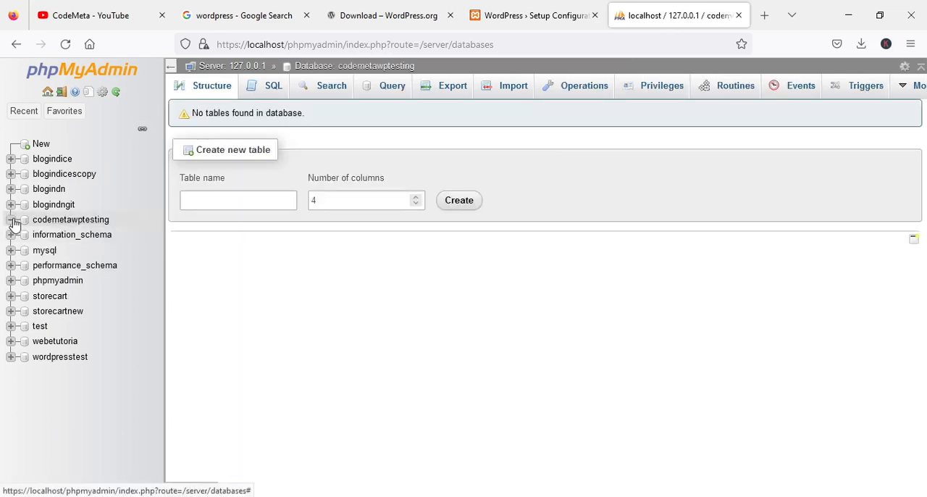
# - In the WordPress setup form, set the database name to codemetawptesting and the username to root, and empty the password field
pyautogui.click(492, 15)
pyautogui.moveTo(403, 213); pyautogui.dragTo(265, 217)
pyautogui.hotkey('ctrl', 'v')
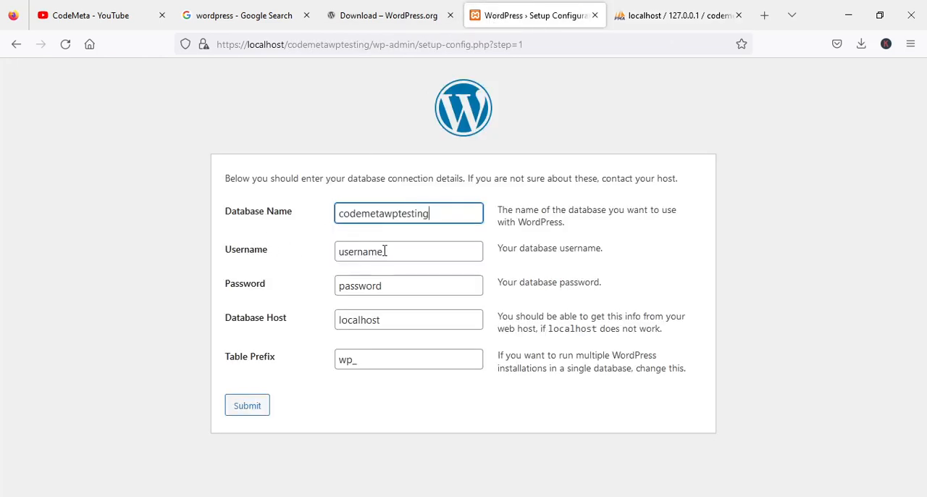
pyautogui.moveTo(384, 251); pyautogui.dragTo(296, 259)
pyautogui.write('root')
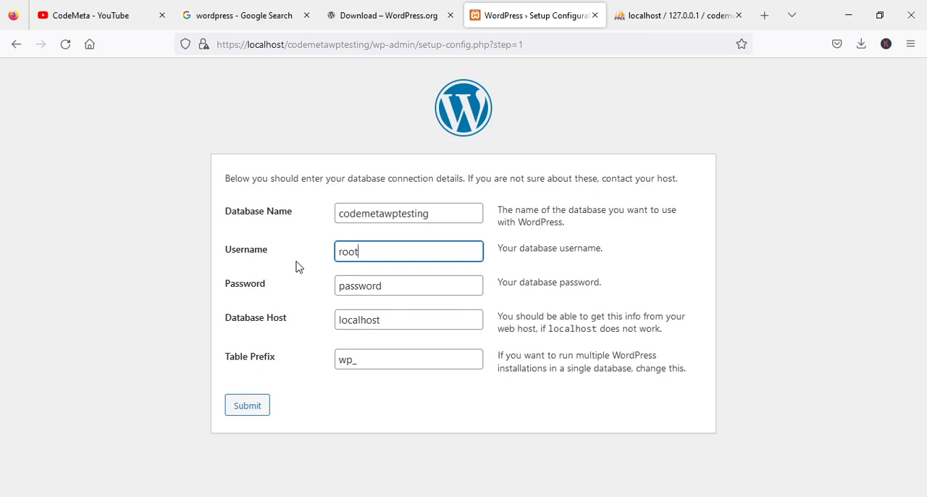
pyautogui.moveTo(408, 290); pyautogui.dragTo(271, 297)
pyautogui.press('BackSpace')
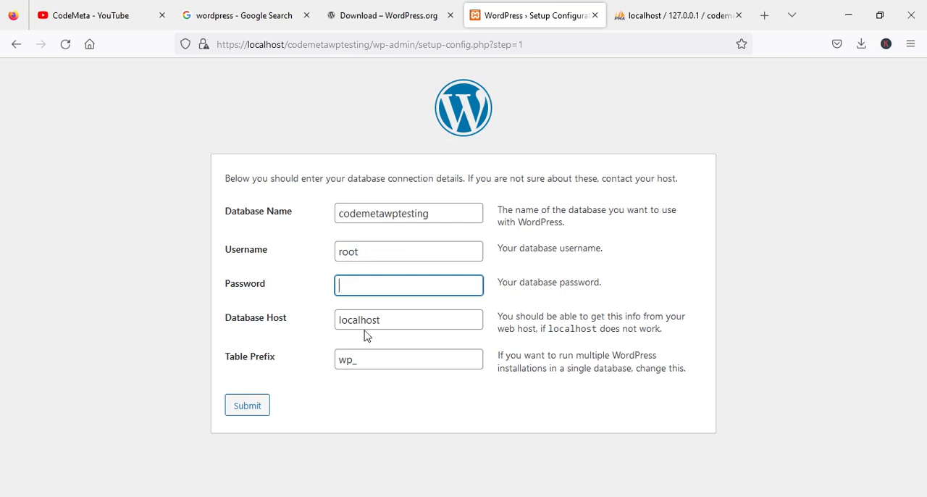
# - Set the table prefix to codemetawptesting_ in the database connection form
pyautogui.moveTo(353, 360); pyautogui.dragTo(330, 360)
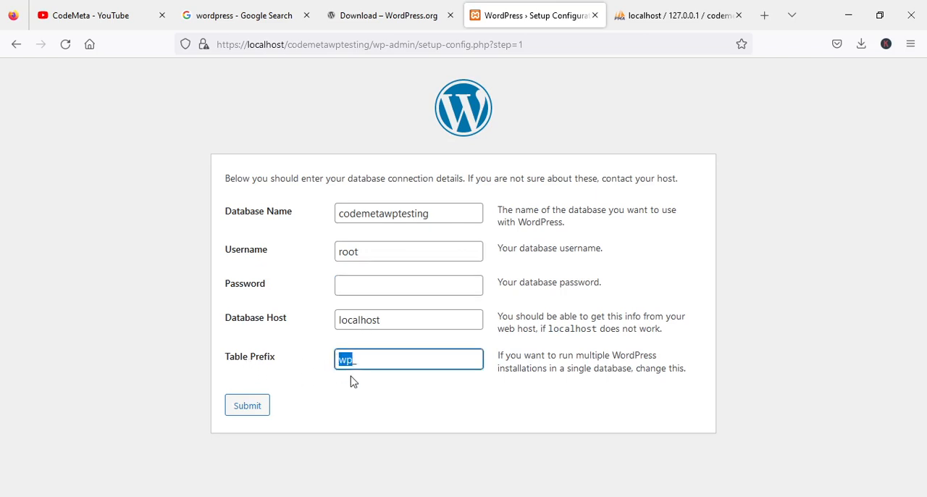
pyautogui.write('codemetawptesting')
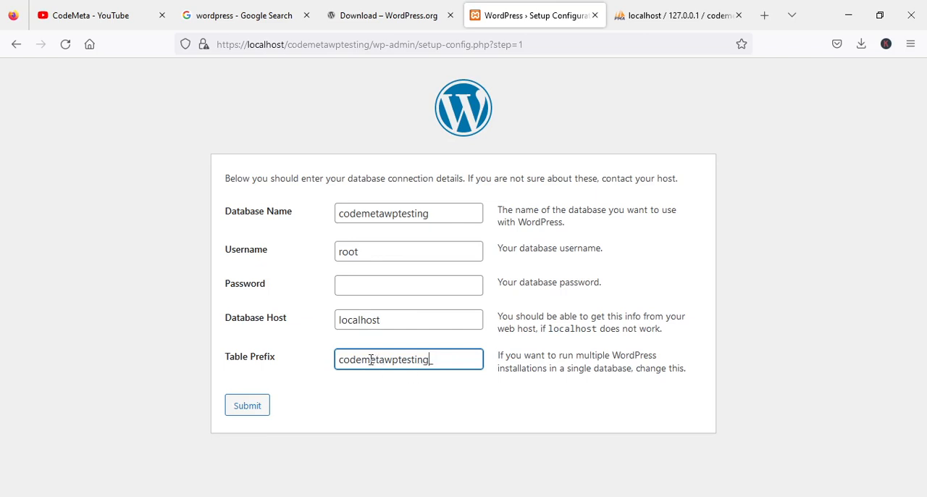
pyautogui.moveTo(384, 359); pyautogui.dragTo(430, 359)
pyautogui.press('BackSpace')
pyautogui.write('wptesting')
# - Submit the database connection details with localhost as the host and run the WordPress installation
pyautogui.click(388, 319)
pyautogui.moveTo(389, 318); pyautogui.dragTo(339, 322)
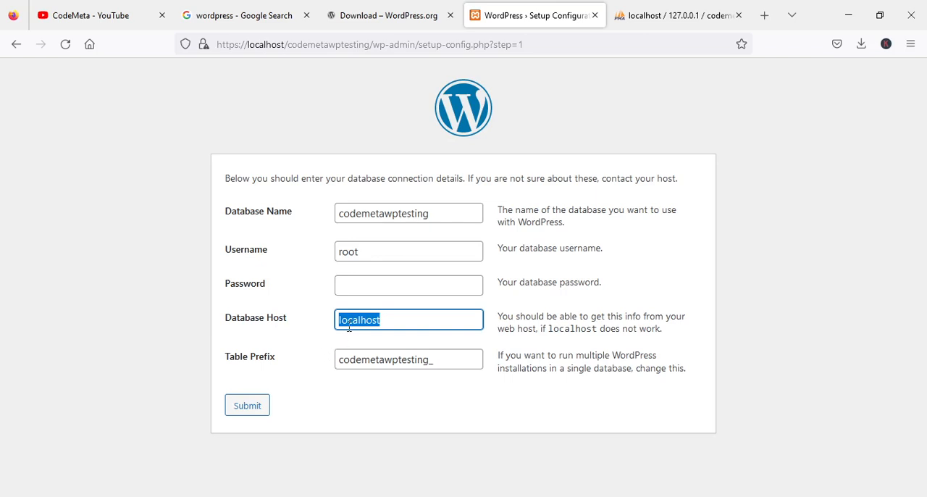
pyautogui.click(247, 407)
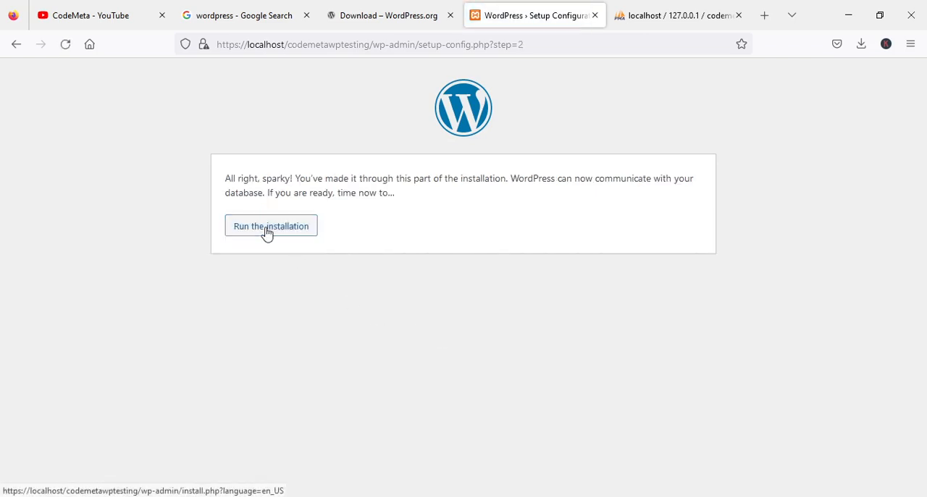
pyautogui.click(266, 233)
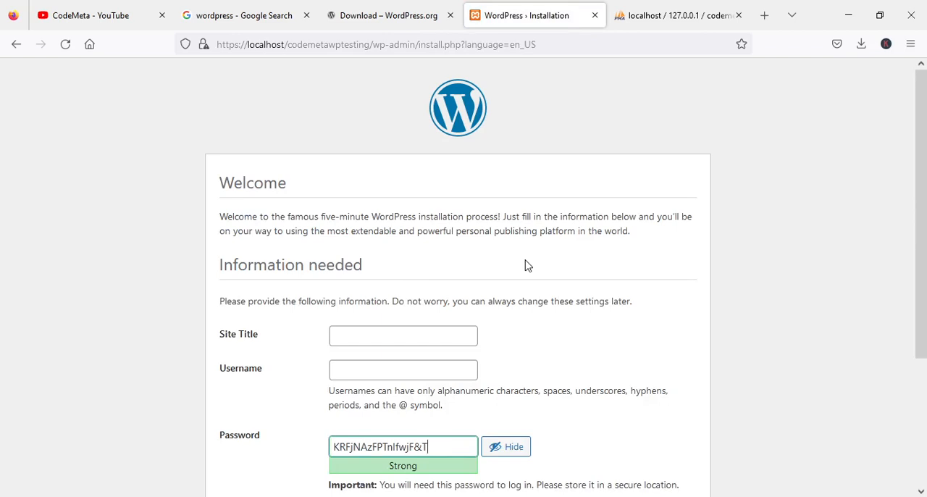
# - Set the site title to "codemeta wptesting" and the admin username to codemetawptesting
pyautogui.scroll(-1, 528, 266)
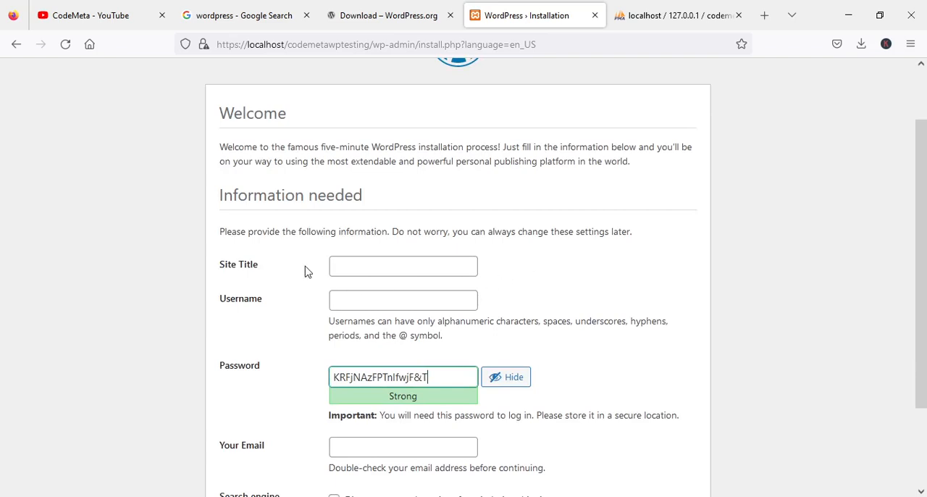
pyautogui.click(343, 262)
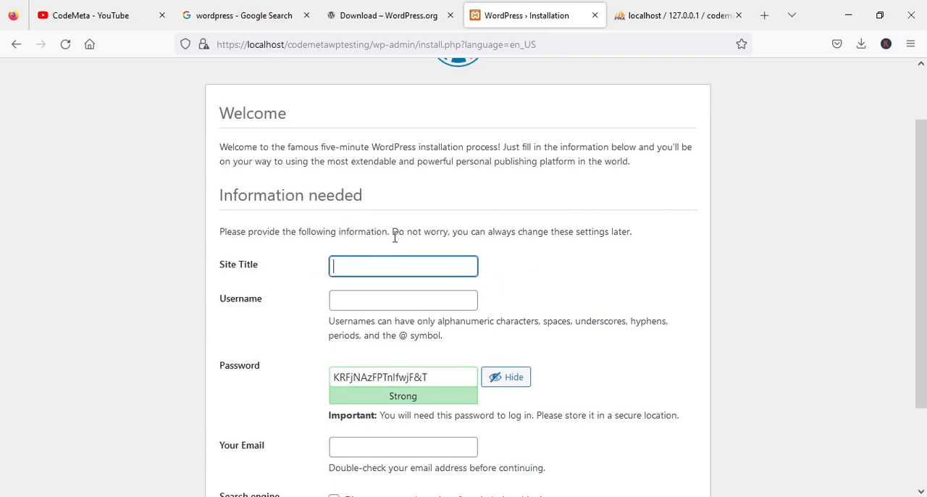
pyautogui.write('codemetawptesting')
pyautogui.moveTo(428, 268); pyautogui.dragTo(370, 270)
pyautogui.click(378, 269)
pyautogui.click(355, 296)
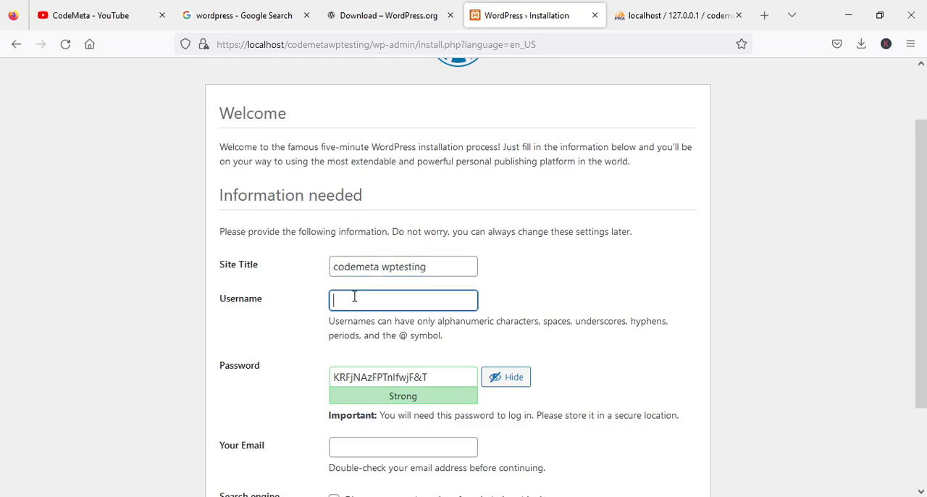
pyautogui.write('codemetawptesting')
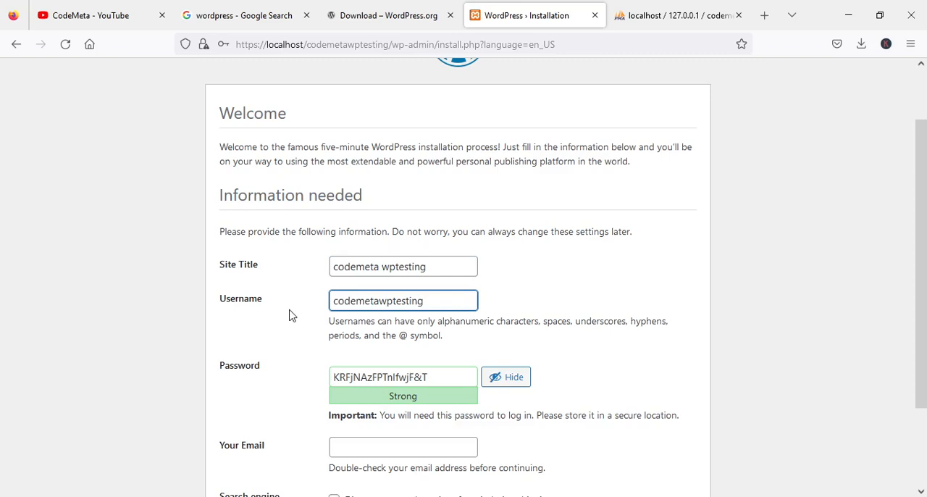
# - Replace the generated admin password with a custom one in the password field
pyautogui.scroll(-2, 290, 315)
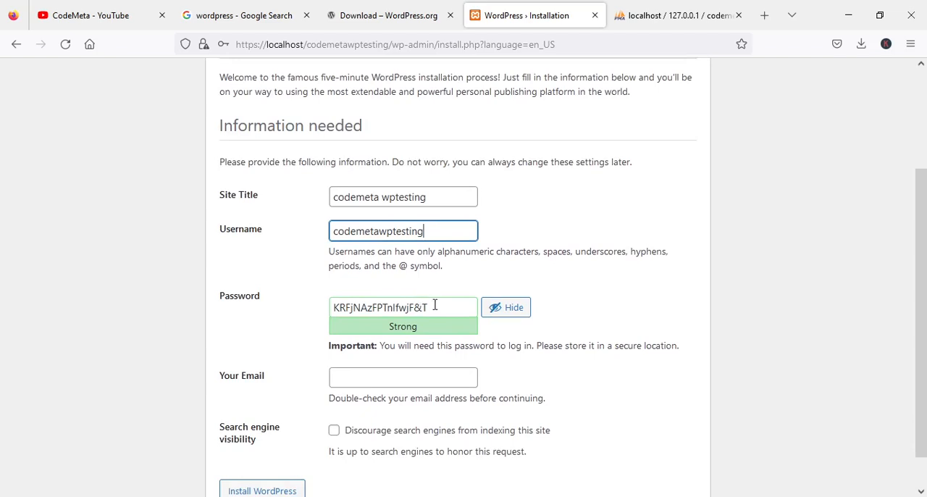
pyautogui.moveTo(435, 308); pyautogui.dragTo(299, 327)
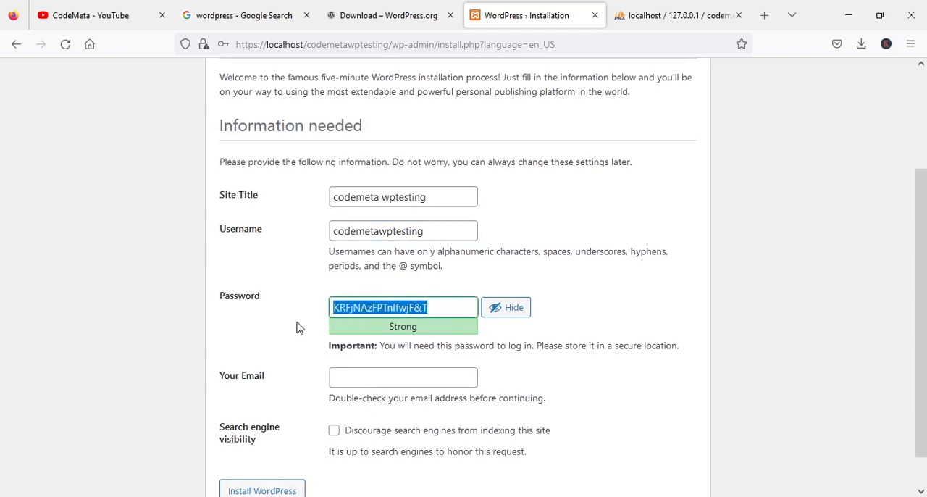
pyautogui.click(507, 312)
pyautogui.click(507, 311)
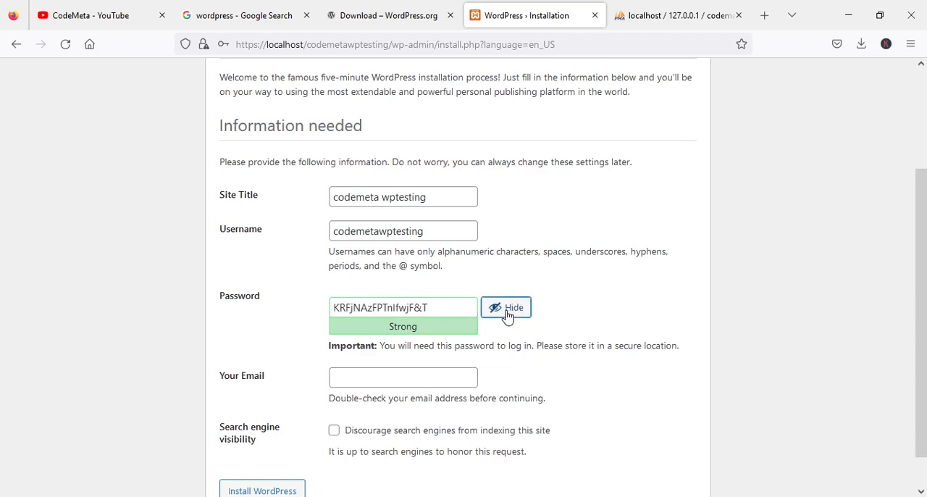
pyautogui.moveTo(449, 307); pyautogui.dragTo(288, 307)
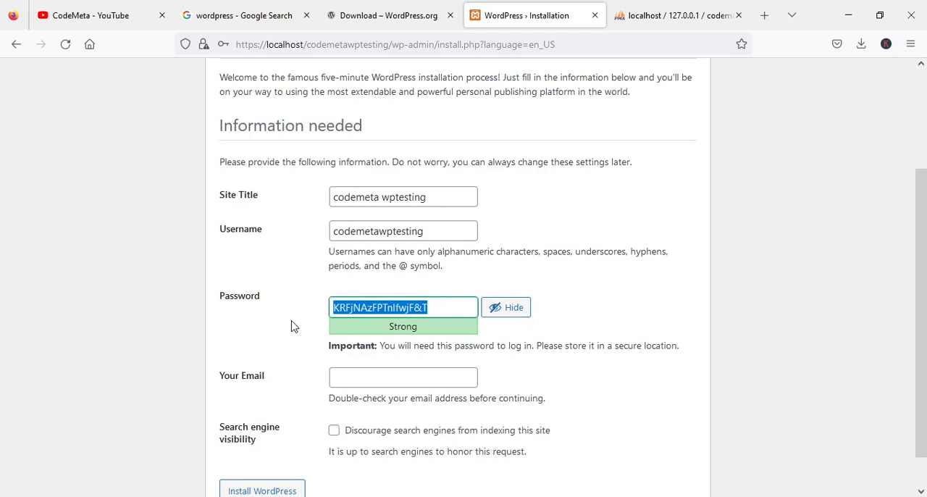
pyautogui.hotkey('ctrl', 'v')
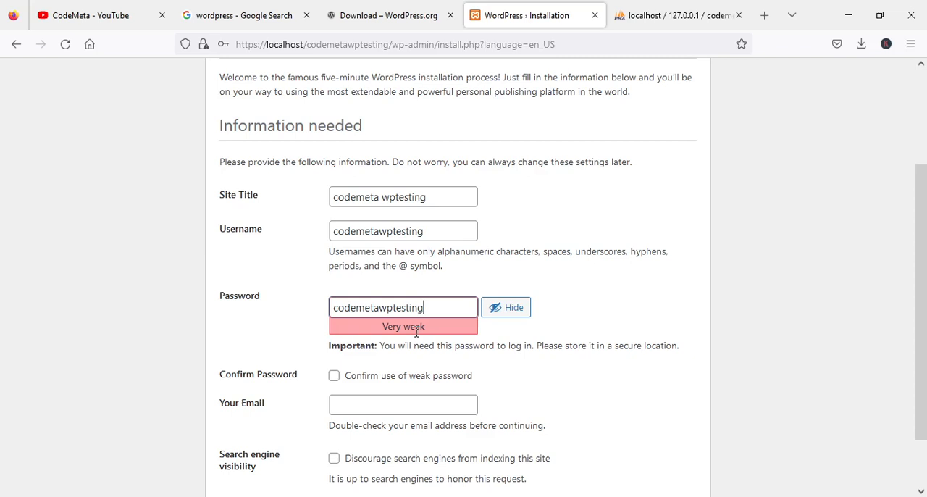
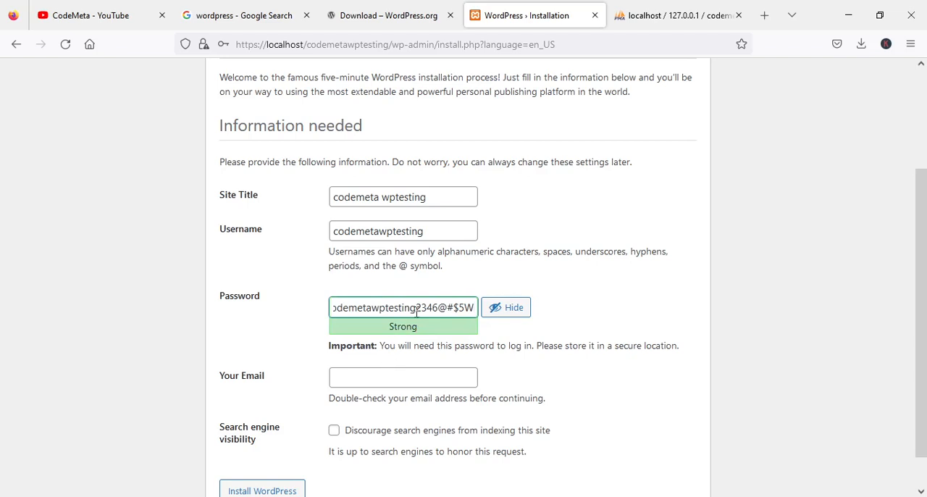
# - Shorten the admin password in the password field and confirm the use of a weak password
pyautogui.moveTo(421, 308); pyautogui.dragTo(563, 314)
pyautogui.press('BackSpace')
pyautogui.press('BackSpace')
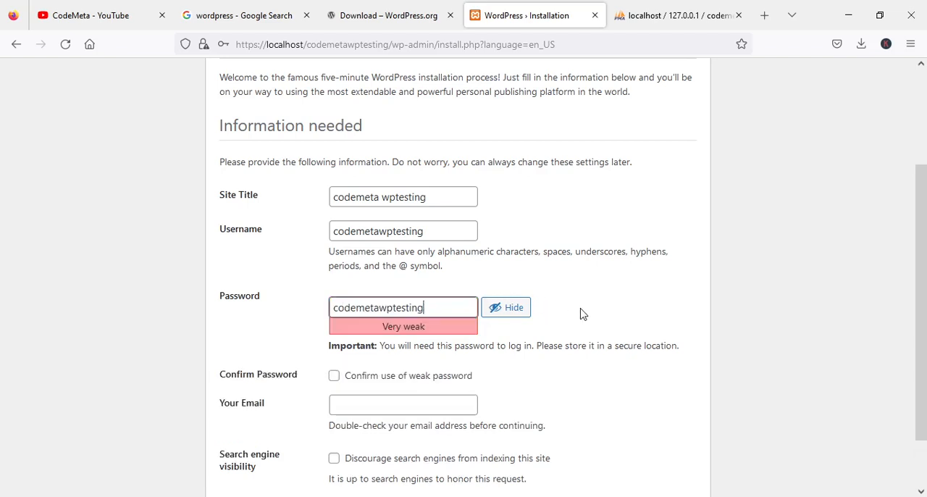
pyautogui.click(335, 377)
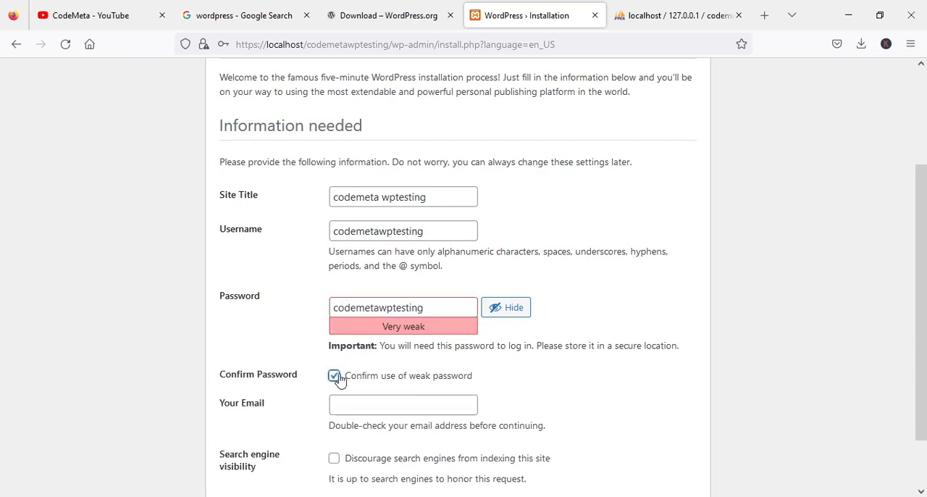
# - Enter the administrator's e-mail address in the WordPress site information form
pyautogui.click(373, 403)
pyautogui.scroll(-2, 491, 344)
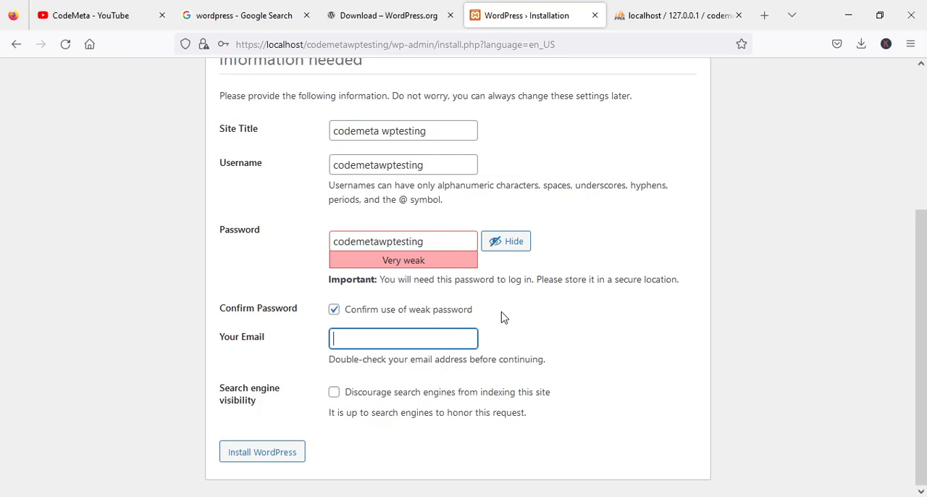
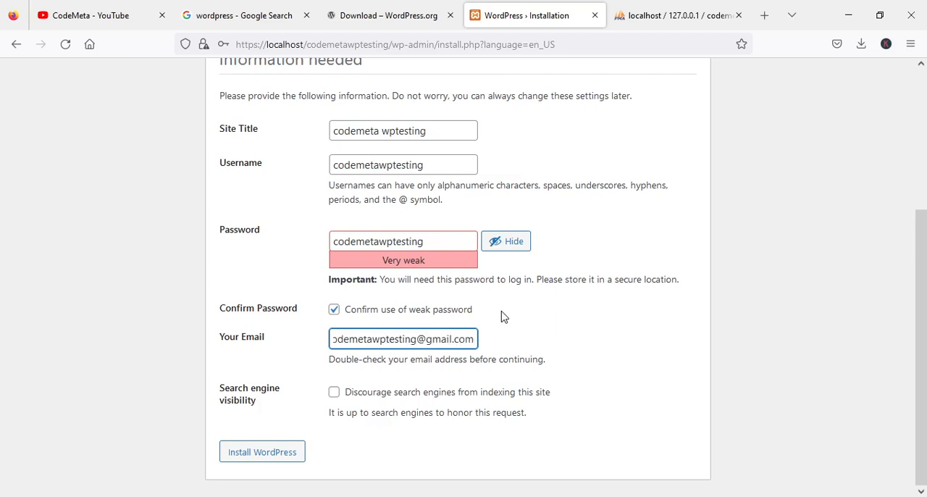
# - Discourage search engines from indexing the site and submit the form to install WordPress
pyautogui.click(333, 396)
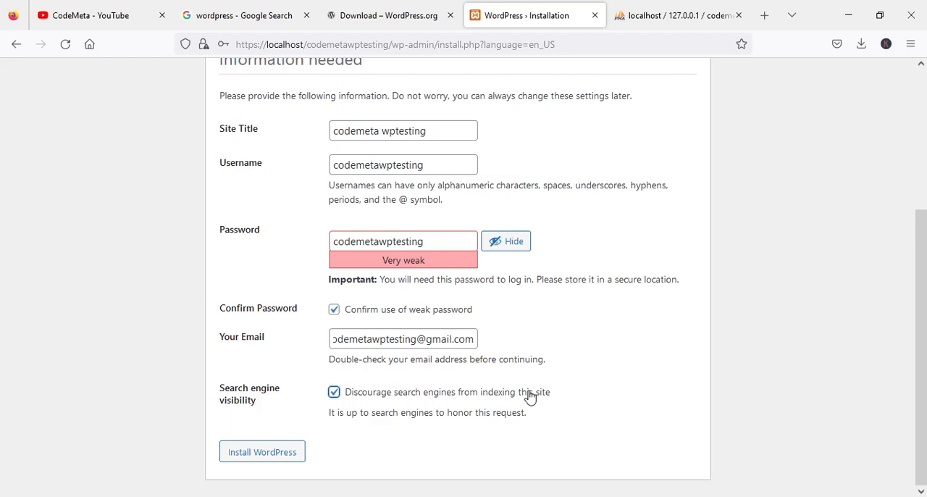
pyautogui.click(334, 393)
pyautogui.click(334, 393)
pyautogui.scroll(2, 563, 341)
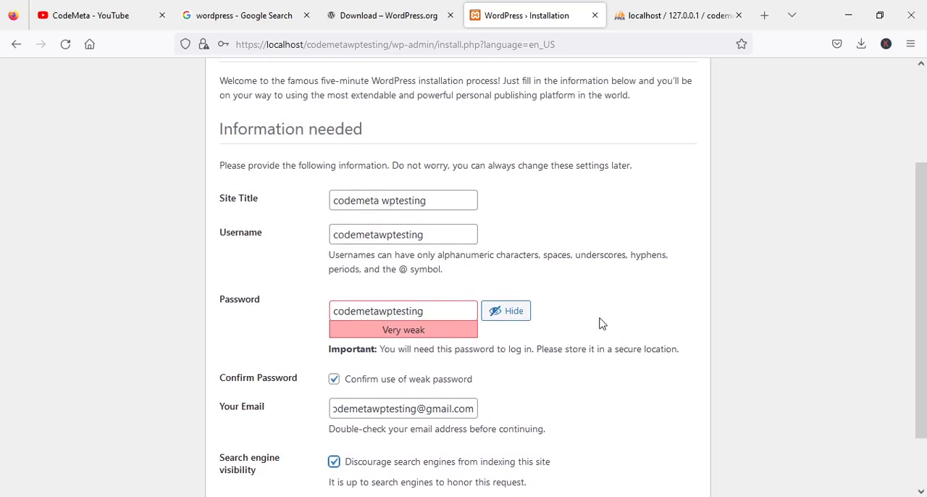
pyautogui.scroll(3, 605, 320)
pyautogui.scroll(-3, 607, 319)
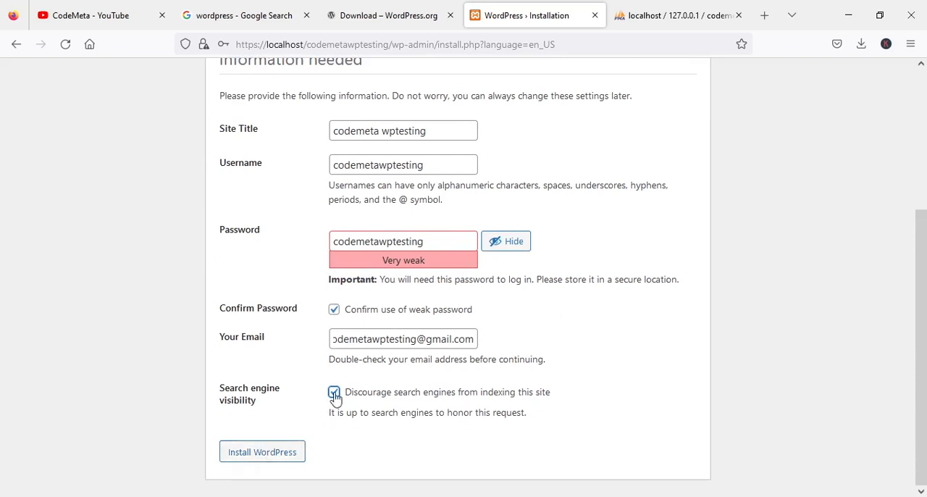
pyautogui.click(273, 453)
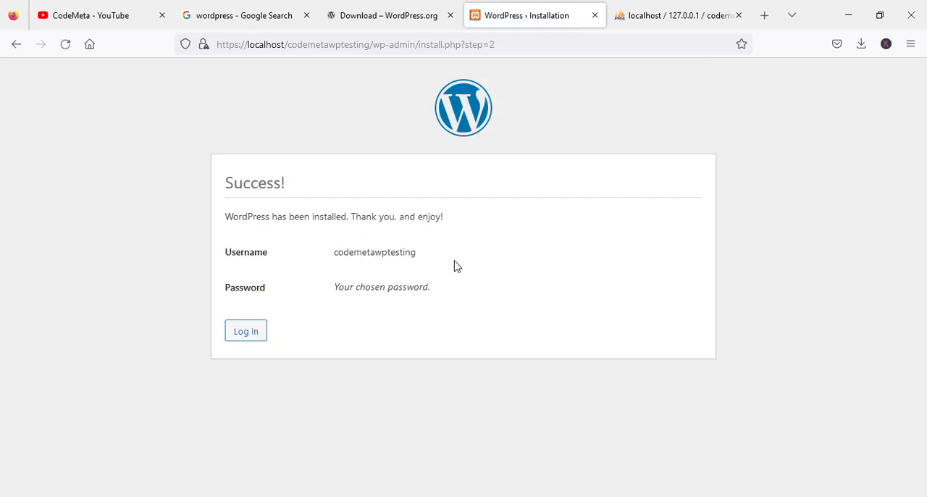
# - Log in to the new WordPress site as codemetawptesting with the account password
pyautogui.click(244, 334)
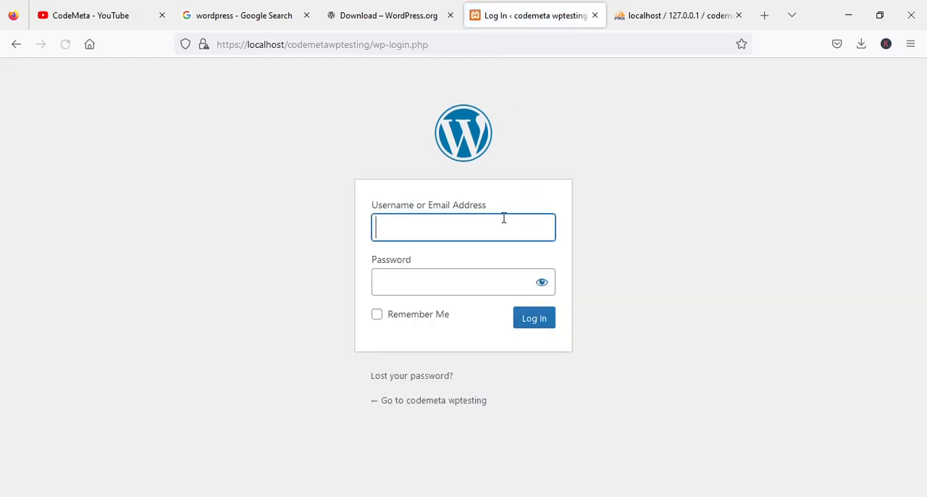
pyautogui.click(638, 183)
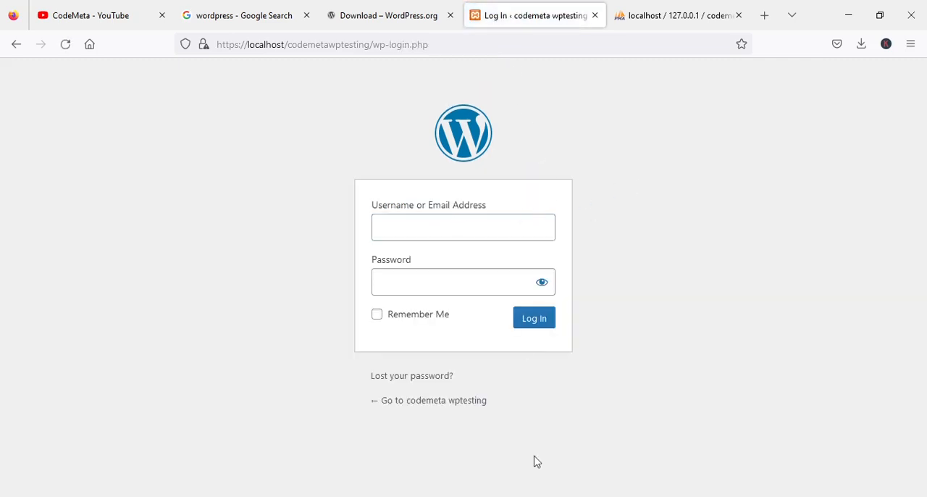
pyautogui.click(426, 233)
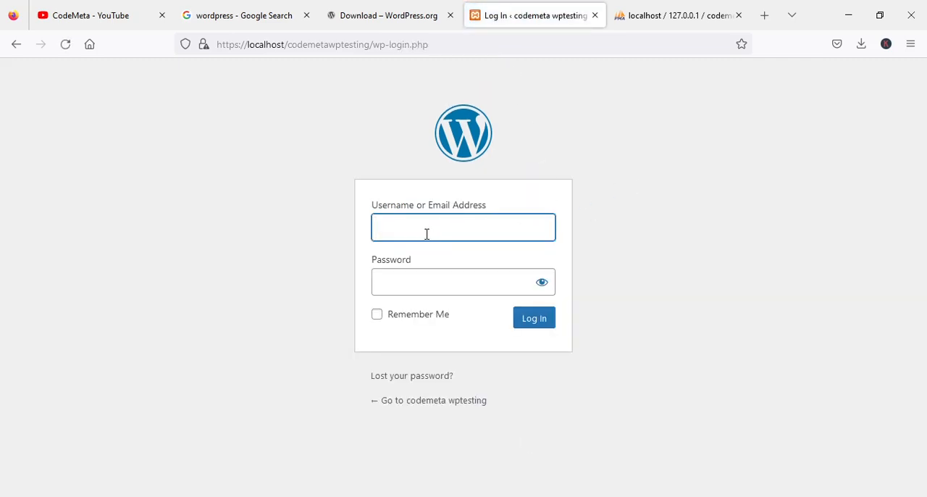
pyautogui.hotkey('ctrl', 'v')
pyautogui.click(409, 281)
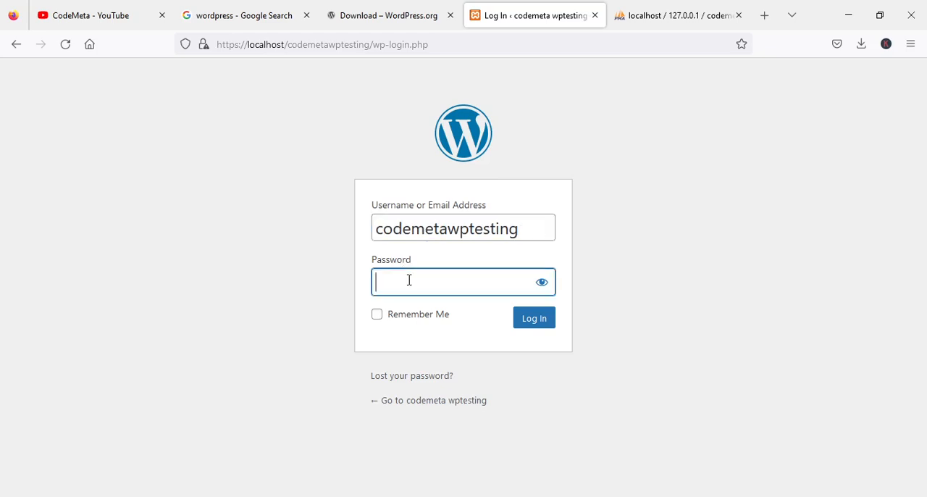
pyautogui.hotkey('ctrl', 'v')
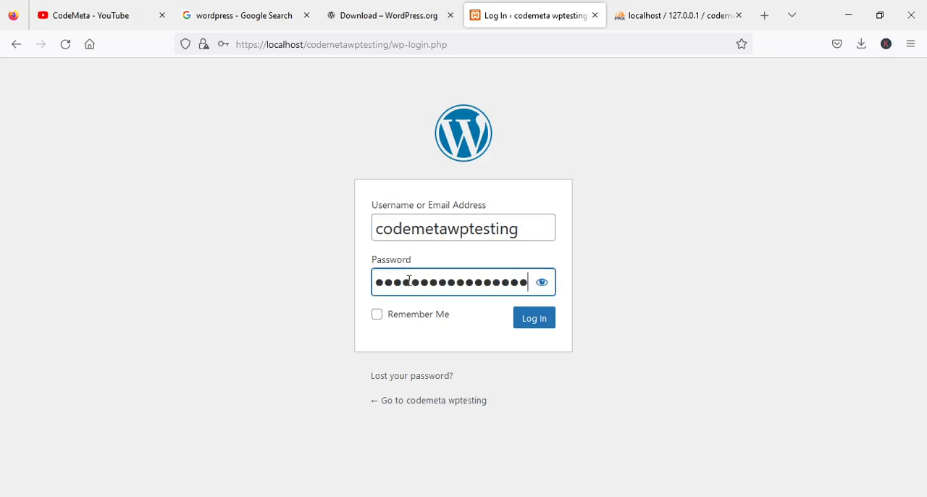
pyautogui.click(534, 322)
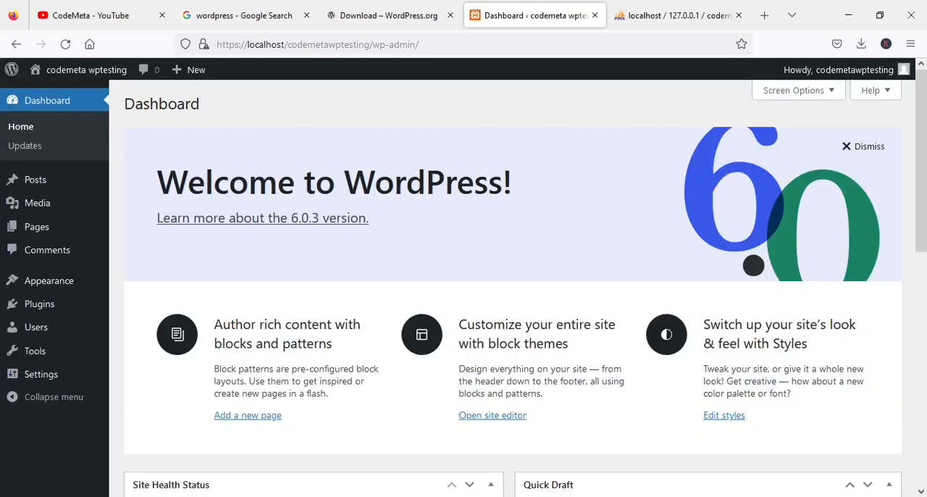
# - Look over the WordPress dashboard widgets and dismiss the Welcome to WordPress panel
pyautogui.scroll(-3, 436, 296)
pyautogui.scroll(-5, 436, 296)
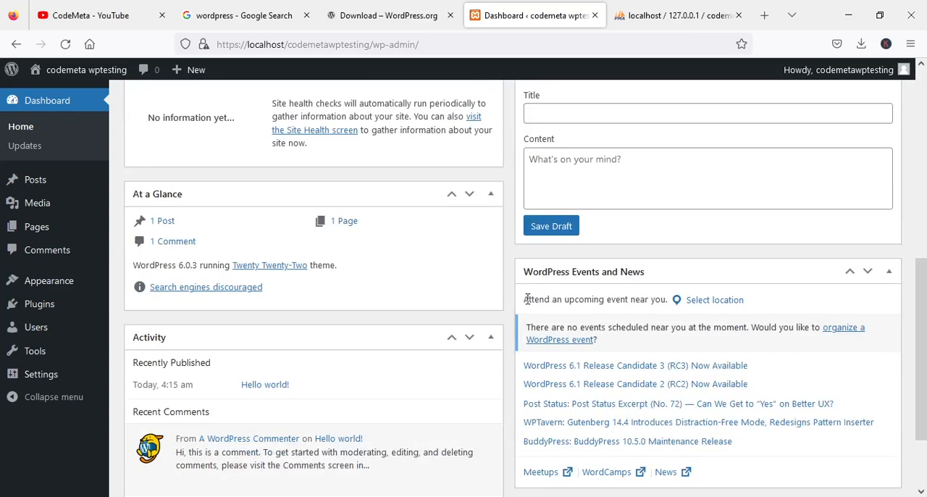
pyautogui.scroll(6, 480, 336)
pyautogui.scroll(2, 481, 336)
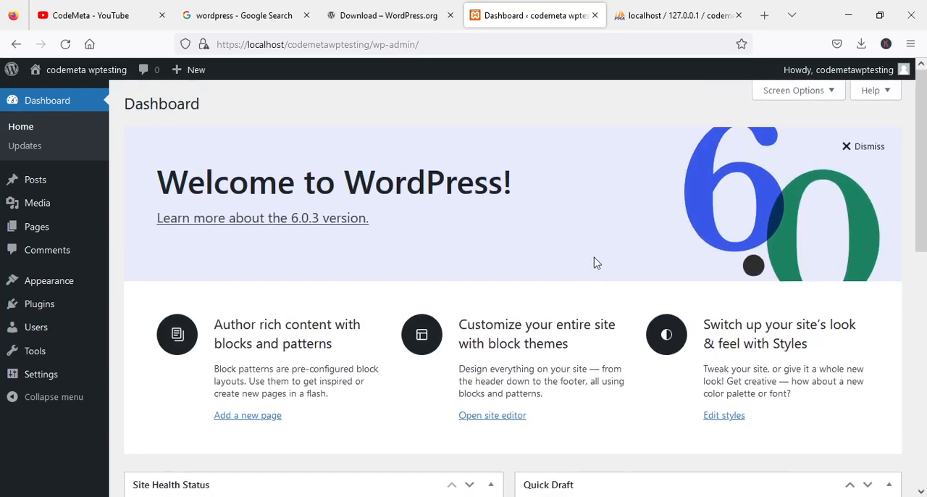
pyautogui.click(856, 148)
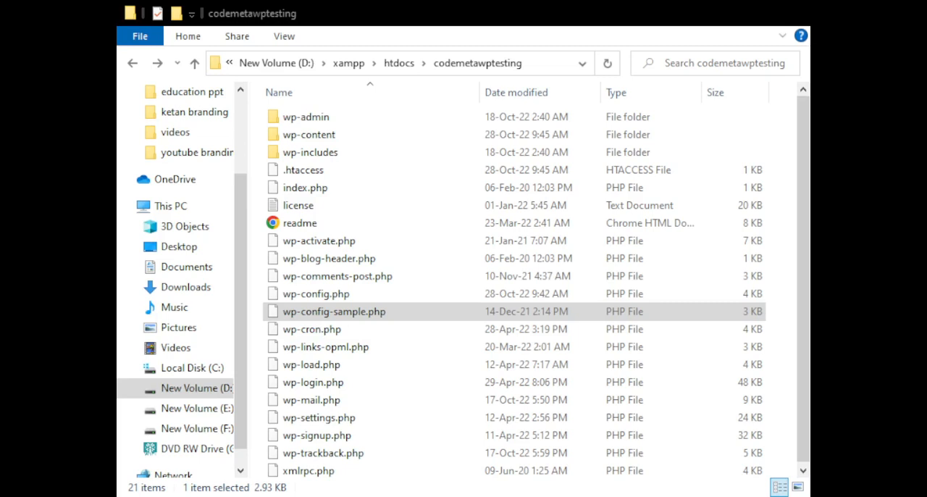
# - Switch to the codemetawptesting folder in File Explorer and open wp-config.php in the text editor
pyautogui.scroll(-1, 341, 296)
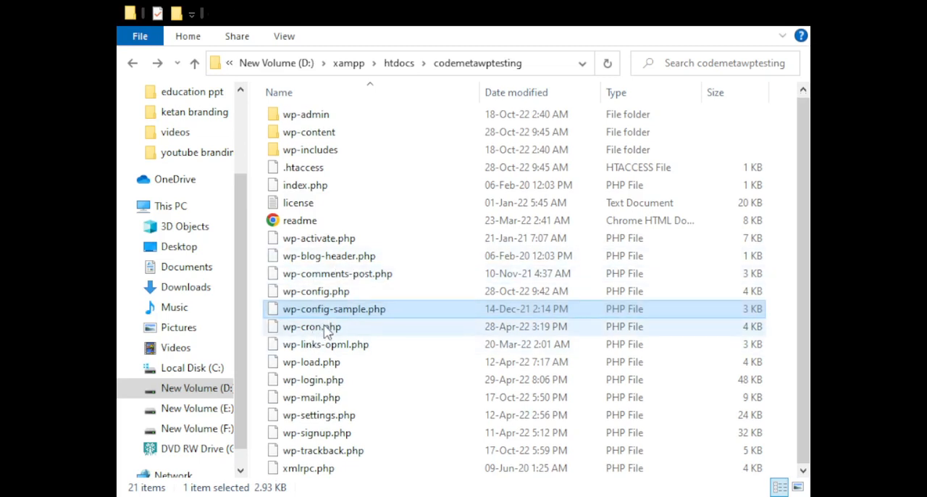
pyautogui.click(322, 297)
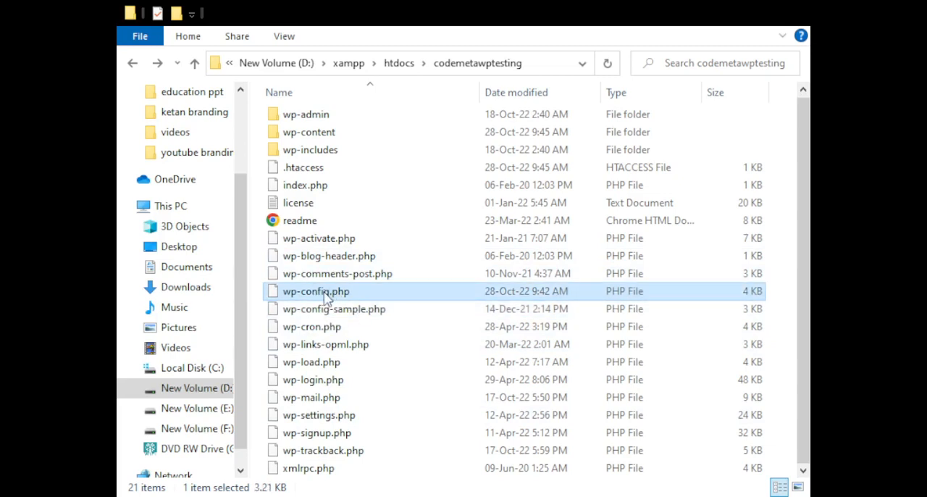
pyautogui.click(415, 65)
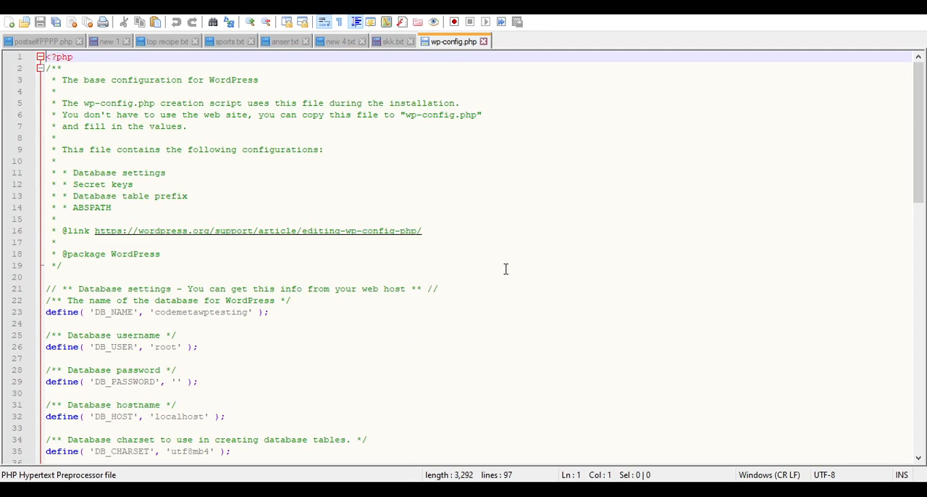
# - Examine the database name, username, password, hostname and charset definitions in wp-config.php
pyautogui.keyDown('ctrl'); pyautogui.scroll(2, 505, 268); pyautogui.keyUp('ctrl')
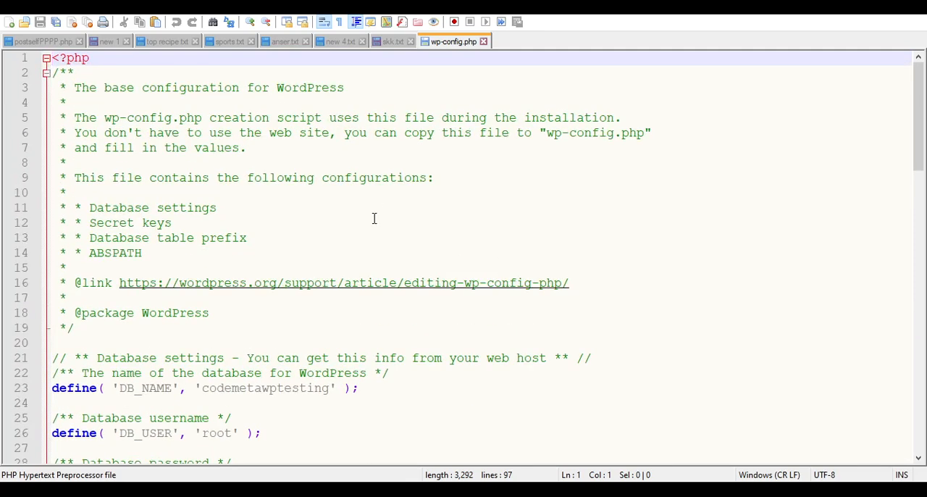
pyautogui.scroll(-8, 375, 218)
pyautogui.scroll(2, 340, 224)
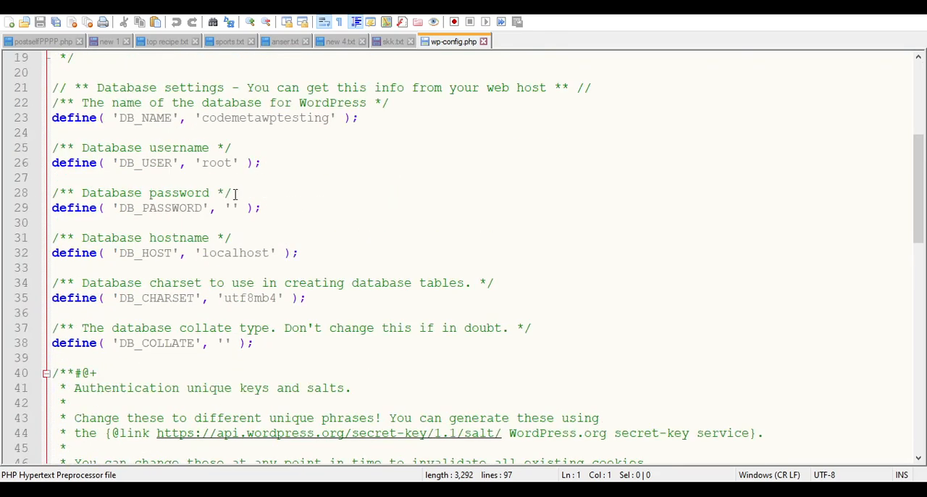
pyautogui.doubleClick(210, 167)
pyautogui.doubleClick(265, 119)
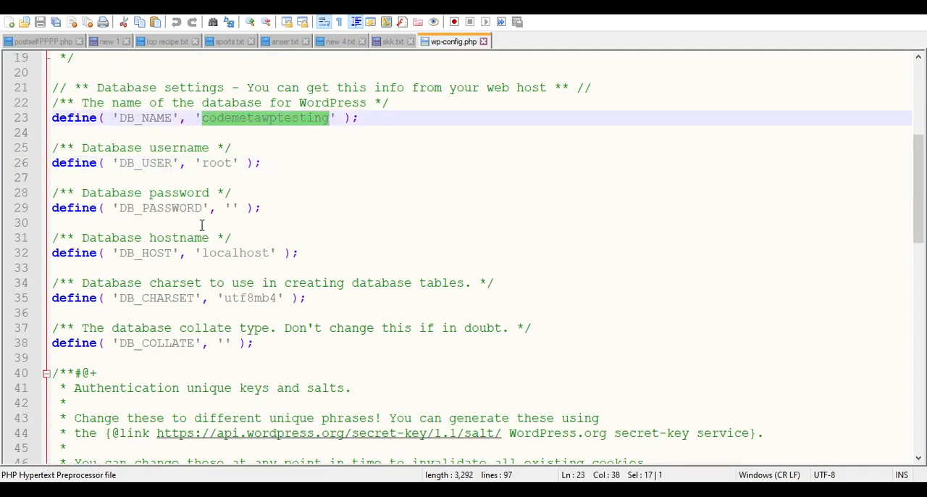
pyautogui.click(234, 207)
pyautogui.doubleClick(227, 255)
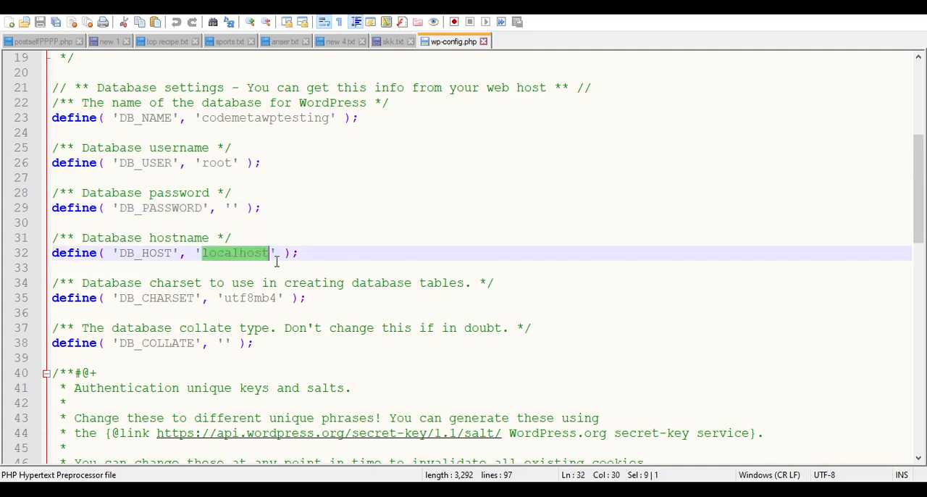
pyautogui.scroll(-2, 273, 261)
pyautogui.doubleClick(187, 209)
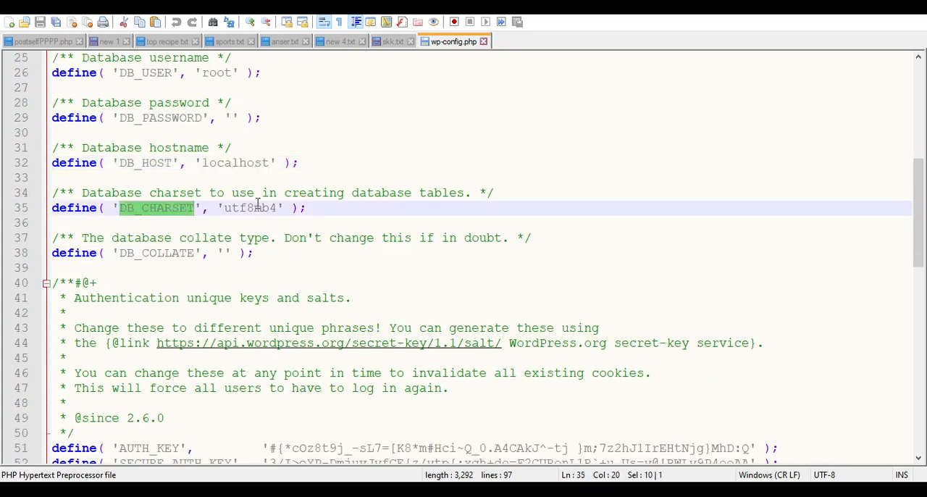
pyautogui.doubleClick(253, 208)
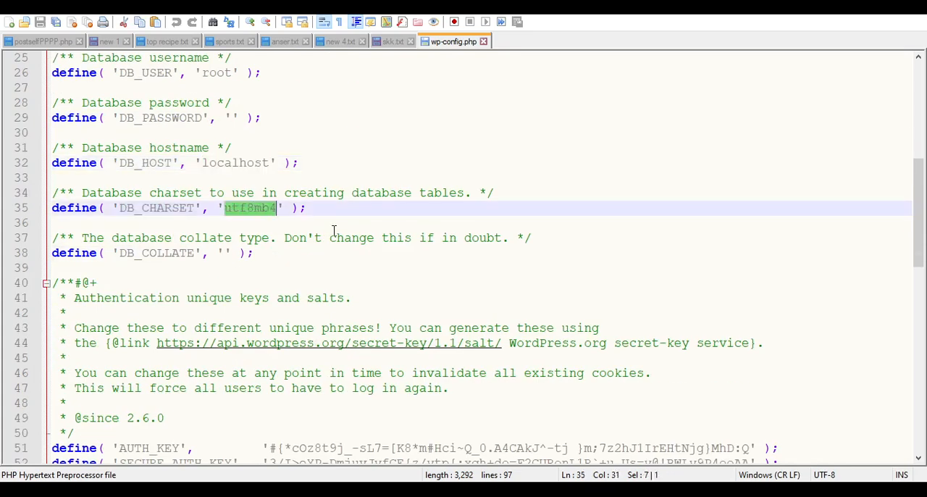
# - Review the block of authentication unique keys and salts in wp-config.php
pyautogui.scroll(-4, 304, 231)
pyautogui.scroll(-2, 261, 241)
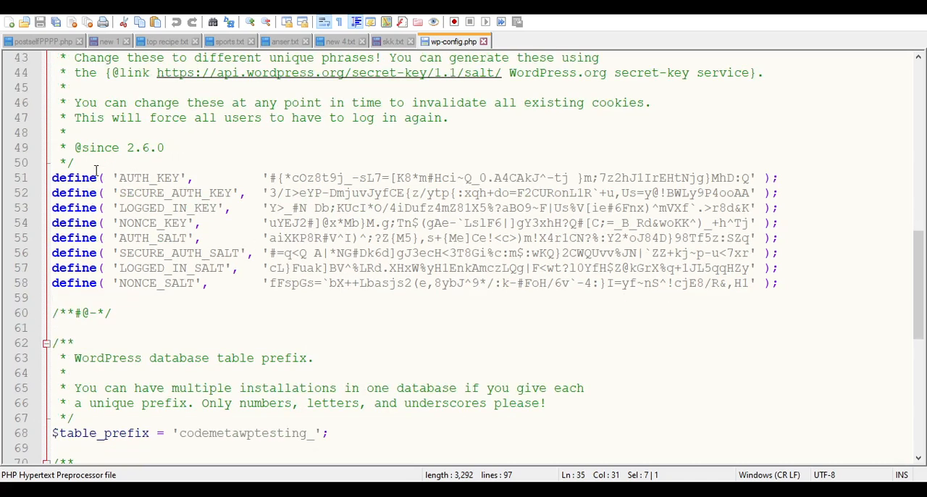
pyautogui.moveTo(93, 165); pyautogui.dragTo(798, 297)
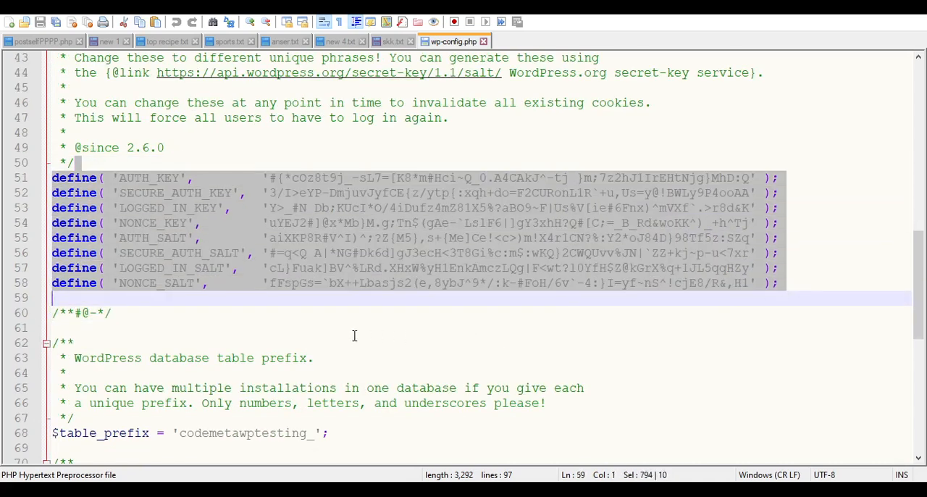
pyautogui.click(248, 328)
# - Check the $table_prefix value and the WP_DEBUG definition in wp-config.php
pyautogui.scroll(-3, 254, 325)
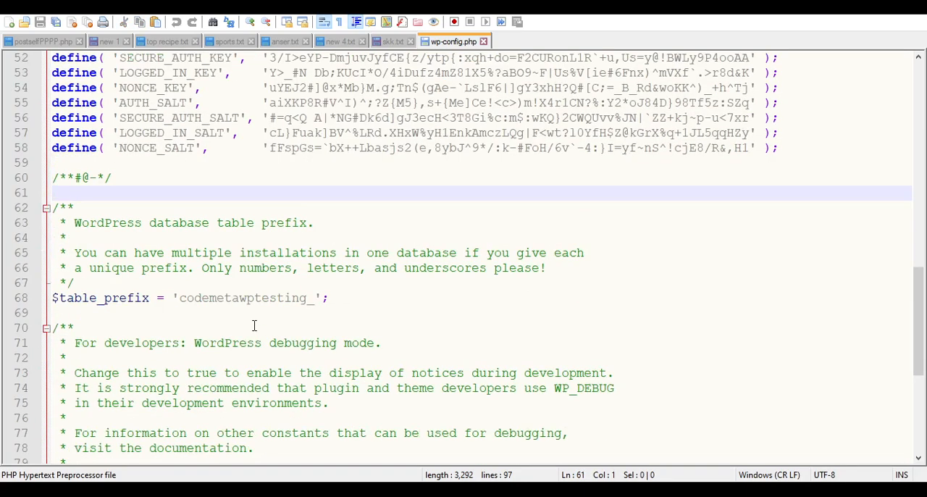
pyautogui.doubleClick(102, 297)
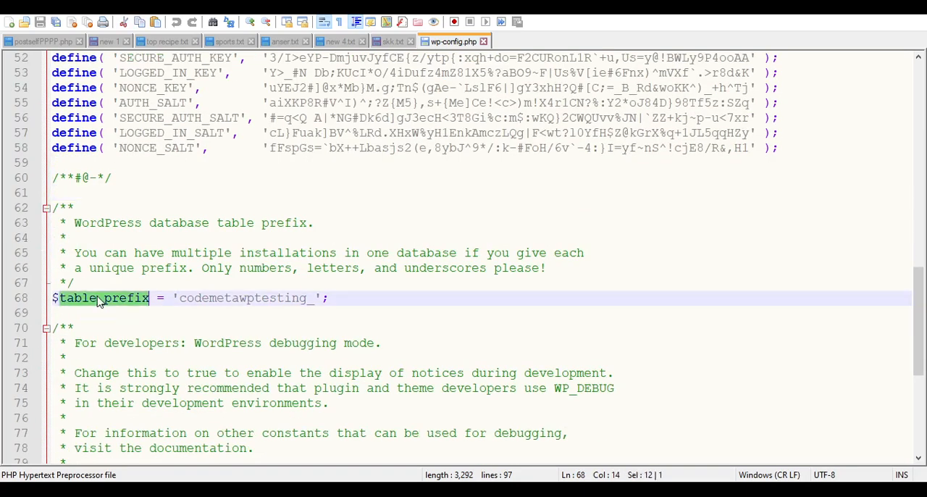
pyautogui.doubleClick(196, 298)
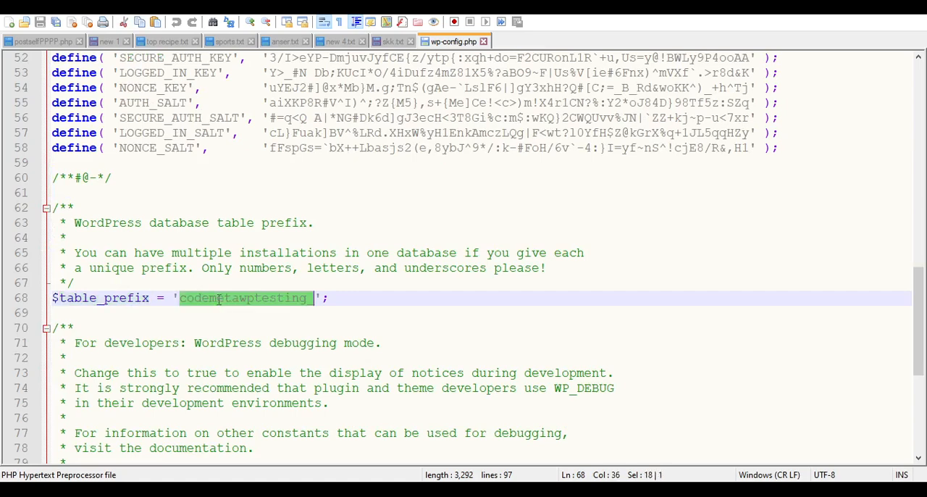
pyautogui.scroll(-1, 369, 307)
pyautogui.scroll(-3, 368, 307)
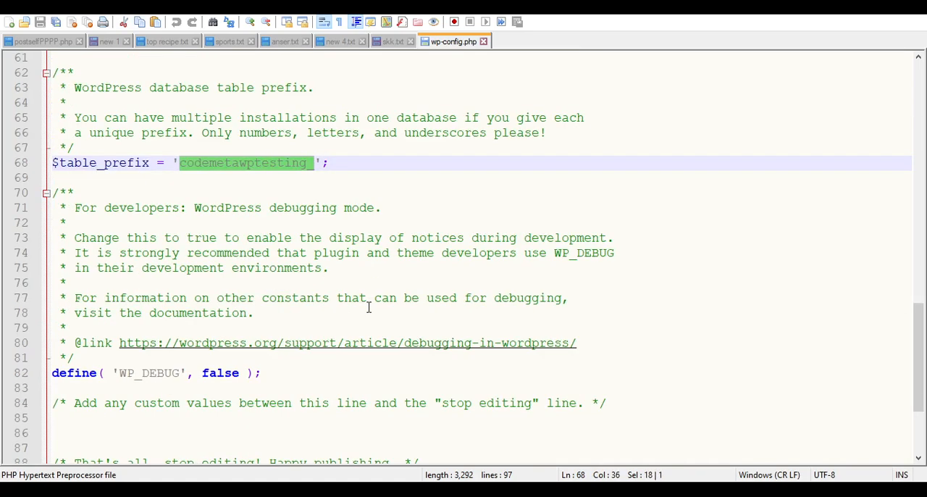
pyautogui.scroll(-1, 319, 323)
pyautogui.doubleClick(145, 328)
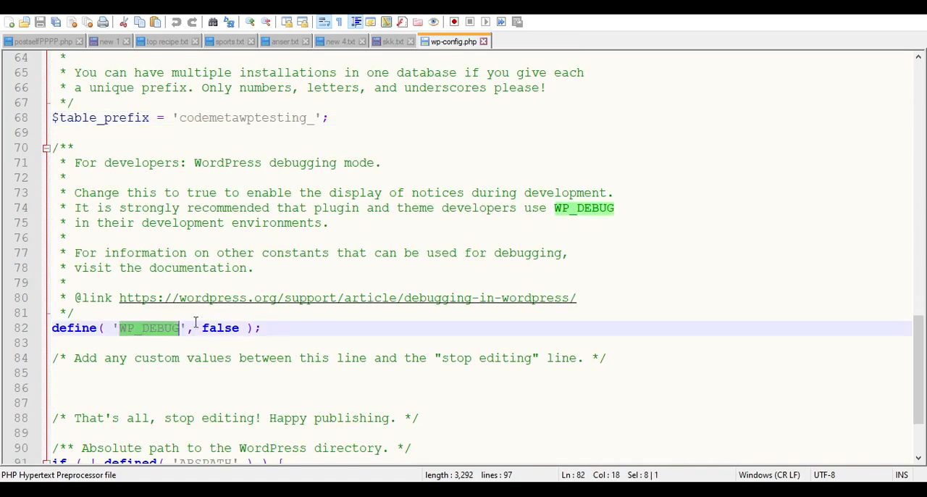
# - Inspect the WP_DEBUG value and the closing ABSPATH section of wp-config.php, and recheck the table prefix string
pyautogui.click(201, 326)
pyautogui.doubleClick(210, 327)
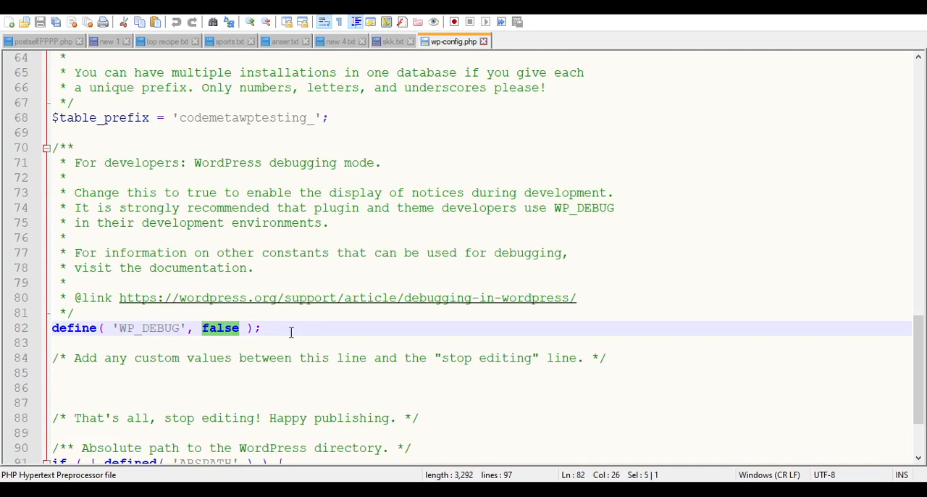
pyautogui.scroll(-2, 282, 333)
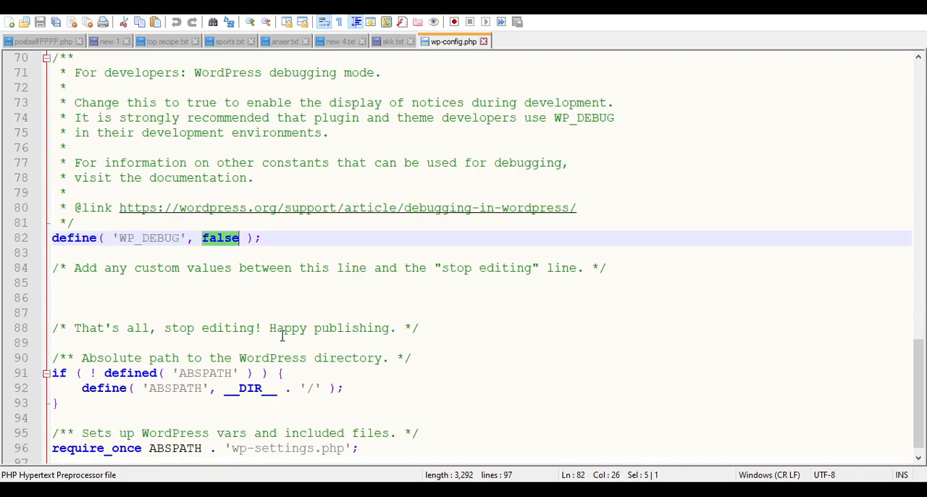
pyautogui.scroll(-1, 217, 325)
pyautogui.scroll(6, 304, 301)
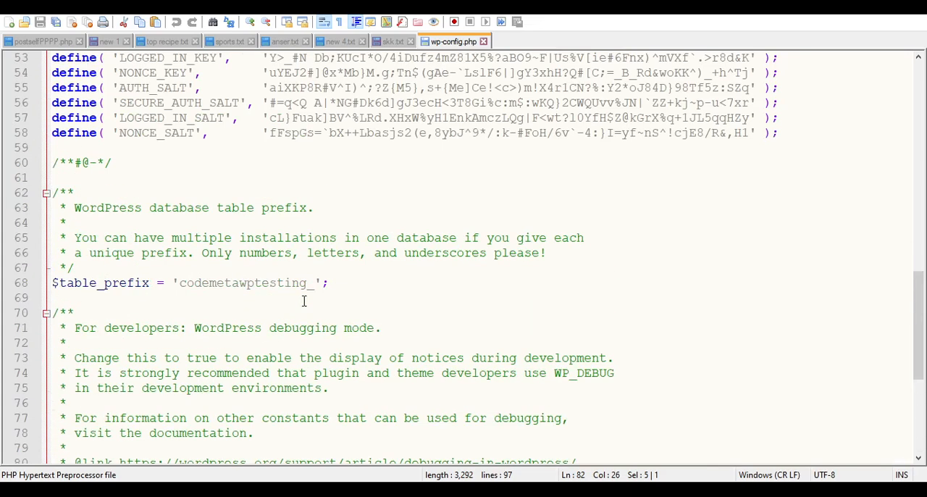
pyautogui.doubleClick(263, 282)
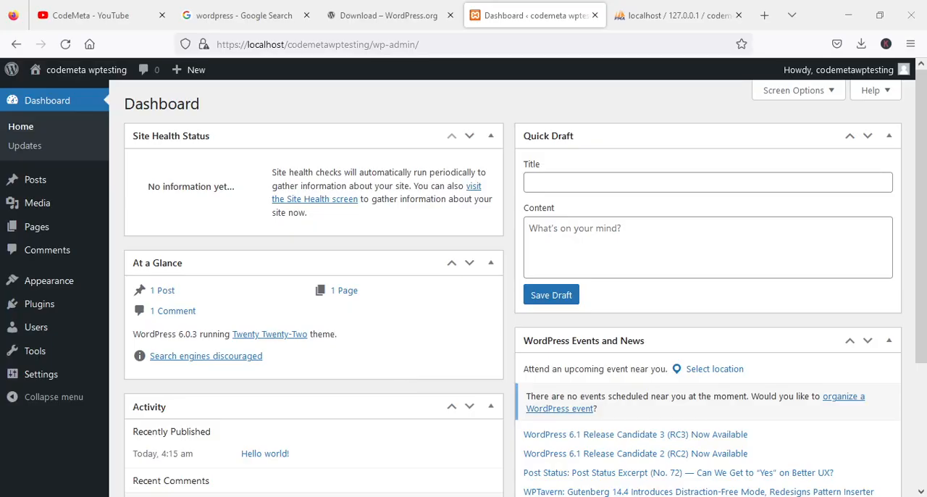
# - Switch to phpMyAdmin, reload the structure of the codemetawptesting database and examine its list of WordPress tables
pyautogui.click(674, 16)
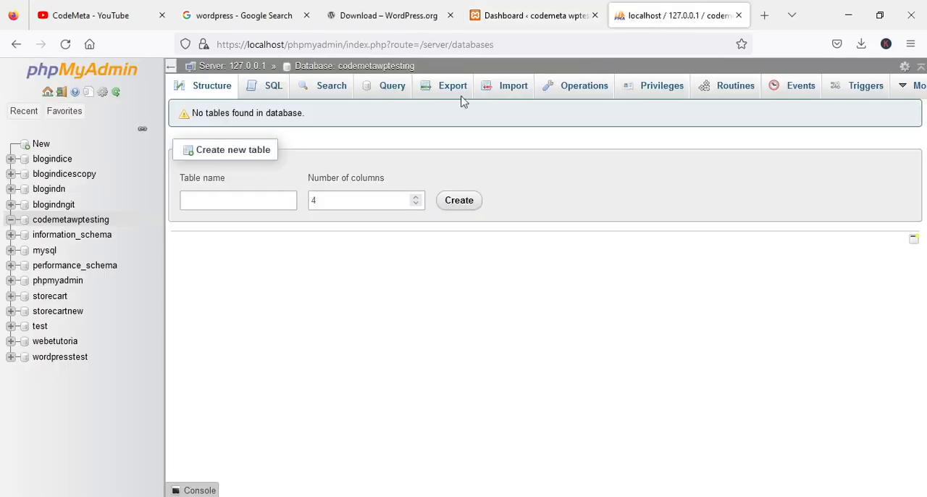
pyautogui.click(375, 67)
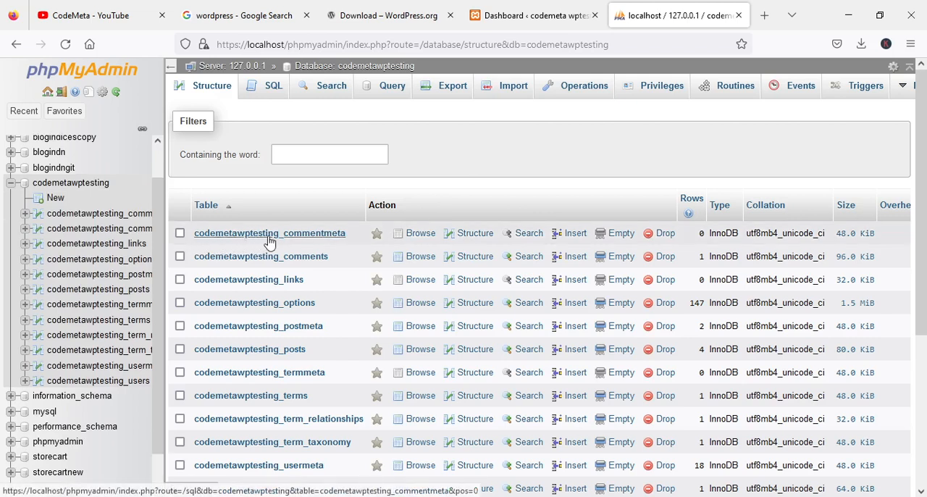
pyautogui.scroll(-3, 383, 211)
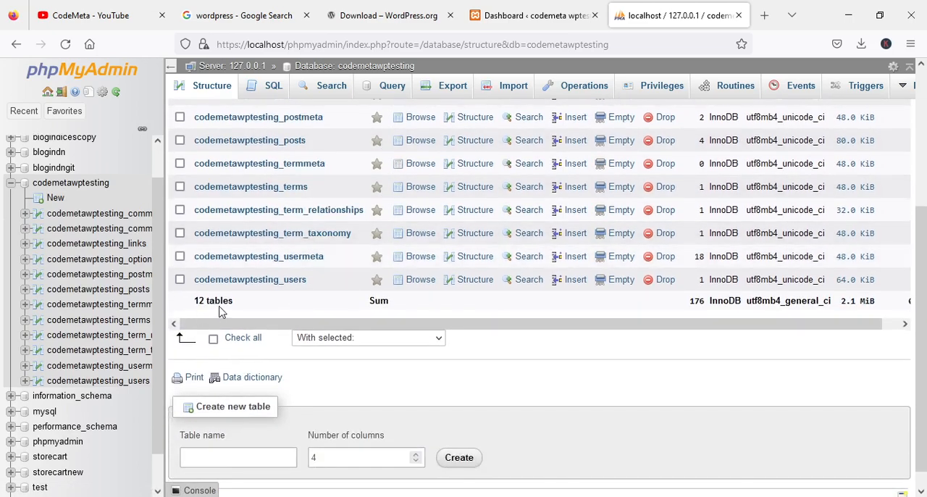
pyautogui.scroll(3, 355, 278)
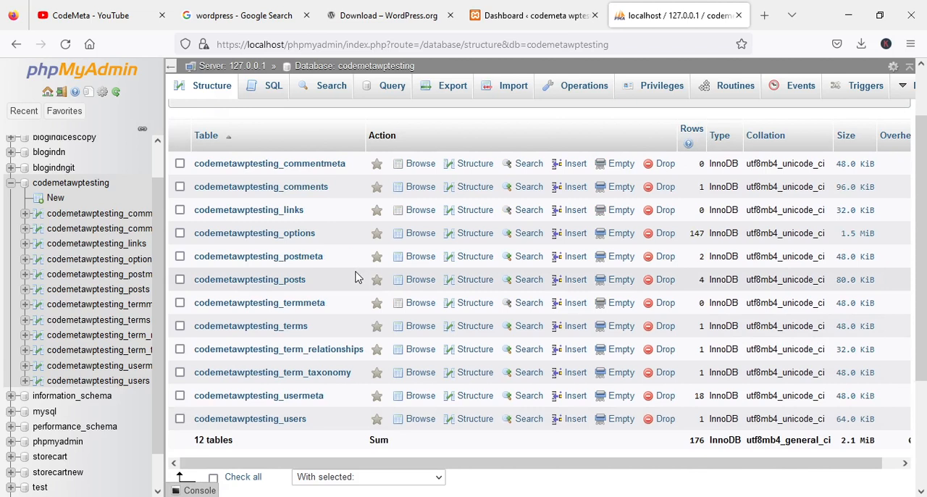
pyautogui.scroll(-2, 341, 296)
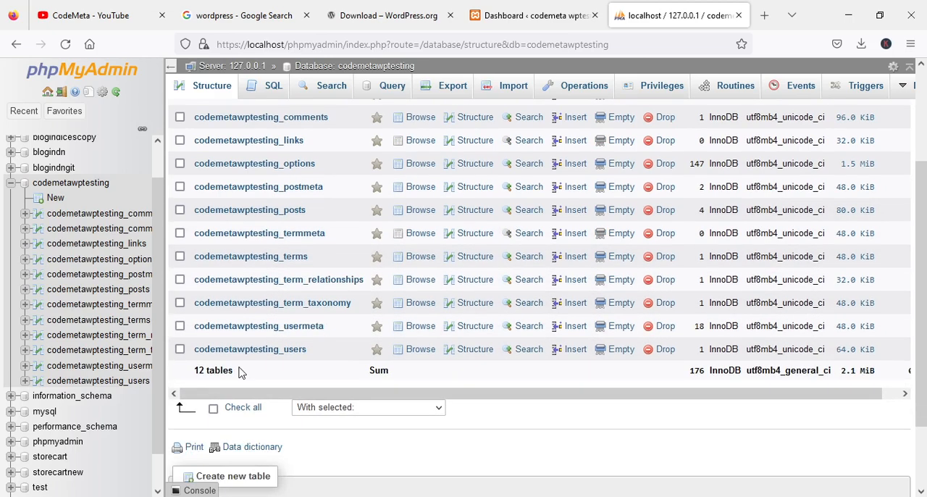
pyautogui.scroll(2, 329, 343)
pyautogui.scroll(-2, 336, 333)
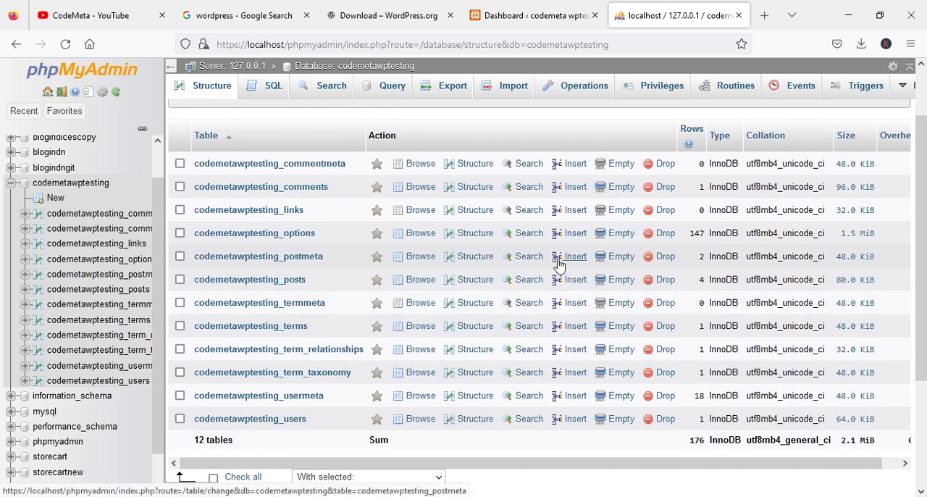
# - Revisit the WordPress dashboard and the phpMyAdmin database page, and switch to the CodeMeta YouTube channel page
pyautogui.click(526, 19)
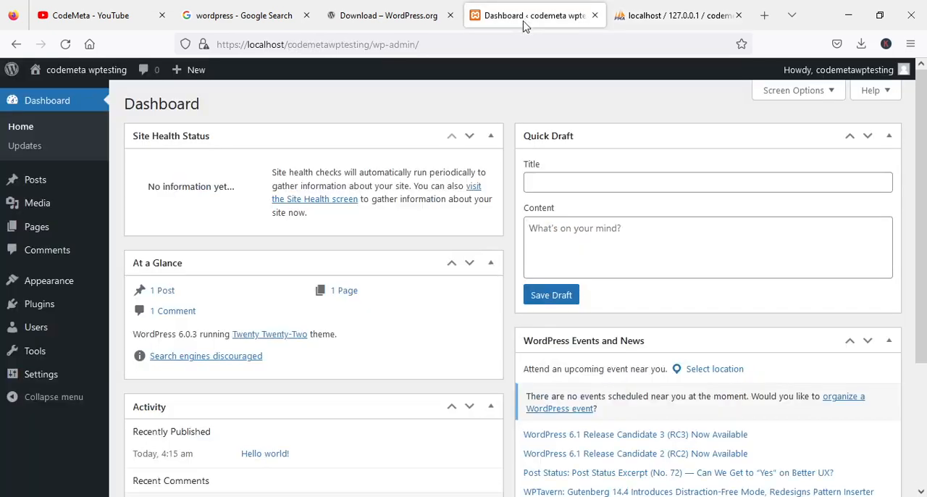
pyautogui.click(662, 14)
pyautogui.click(528, 20)
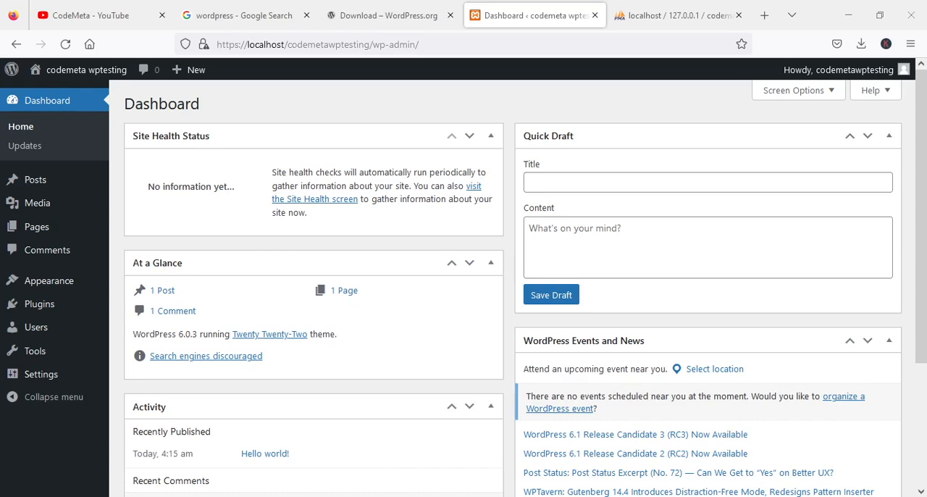
pyautogui.click(73, 15)
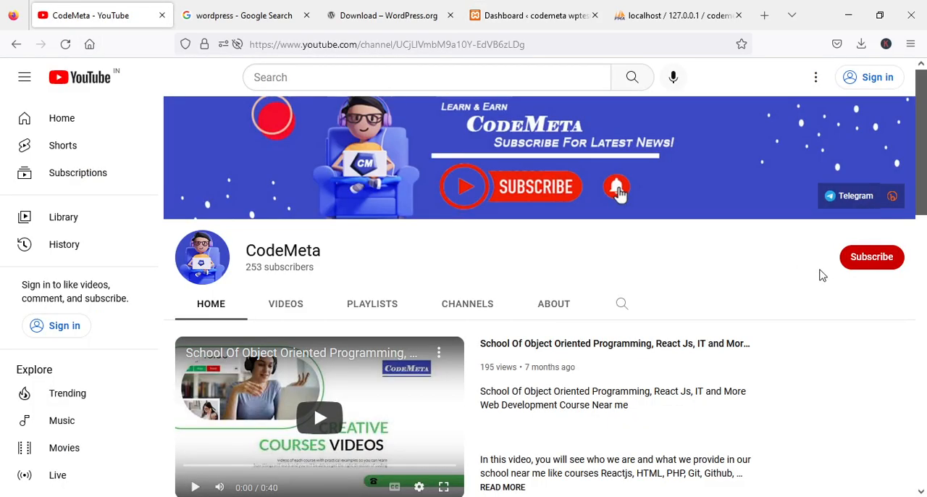